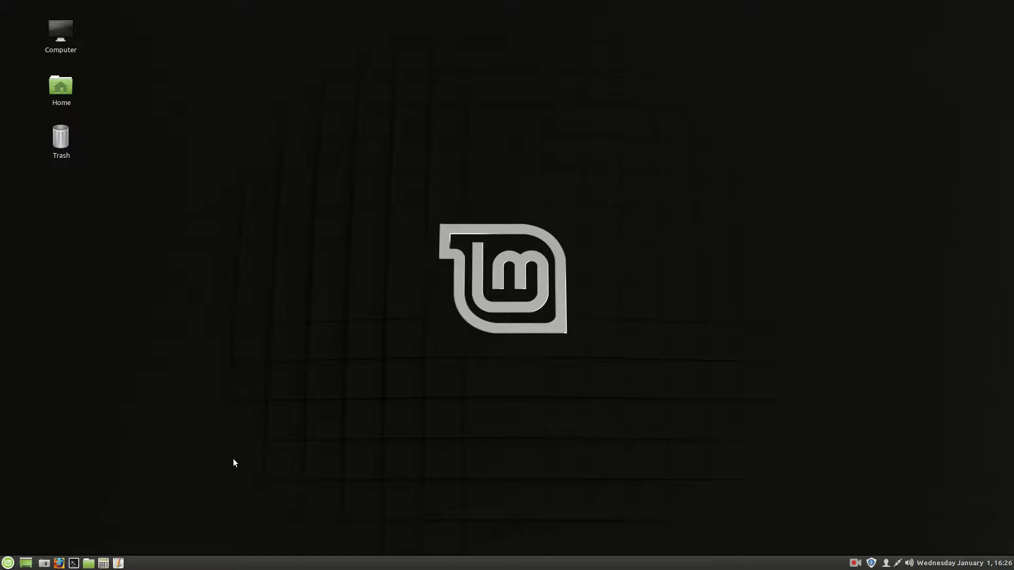
Step: Launch Firefox and web-search 'wps office' from the address bar
left_click(59, 563)
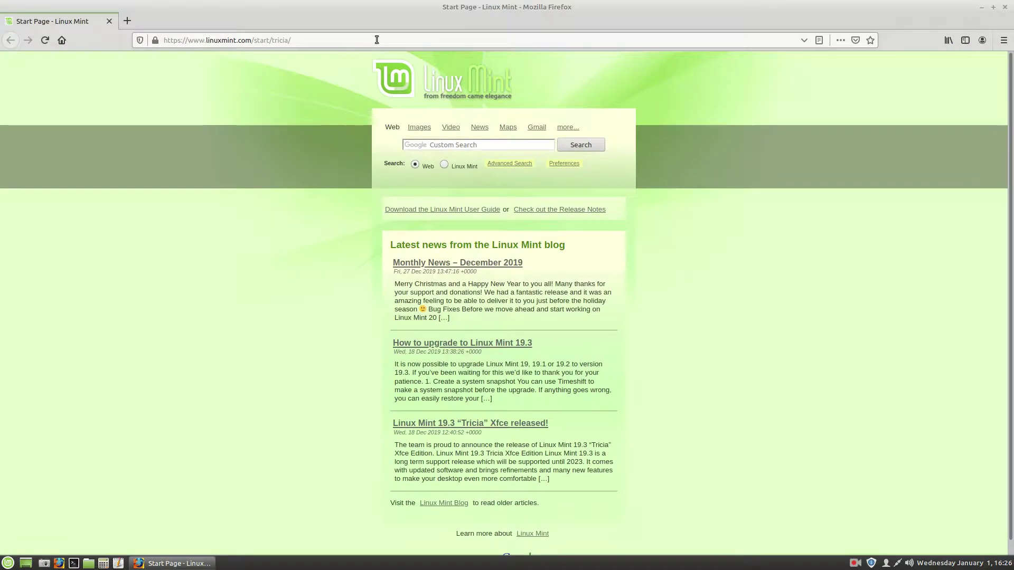
left_click(286, 40)
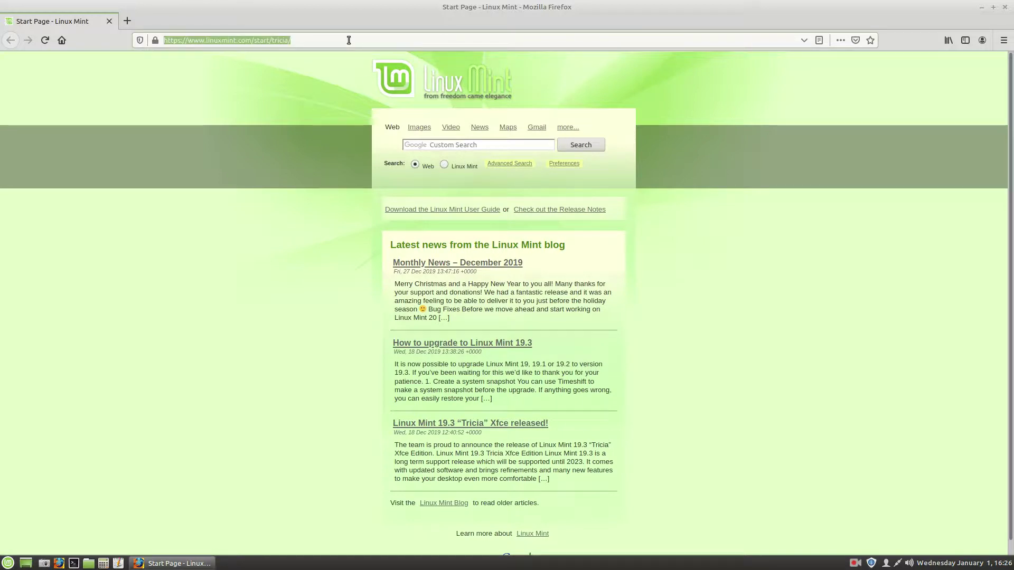
type("wps office")
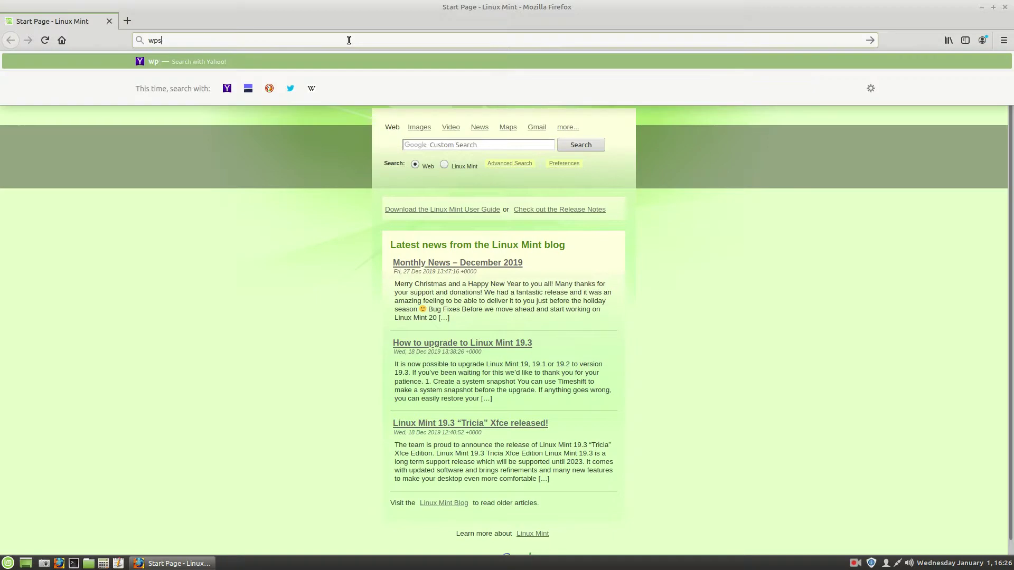
key("Return")
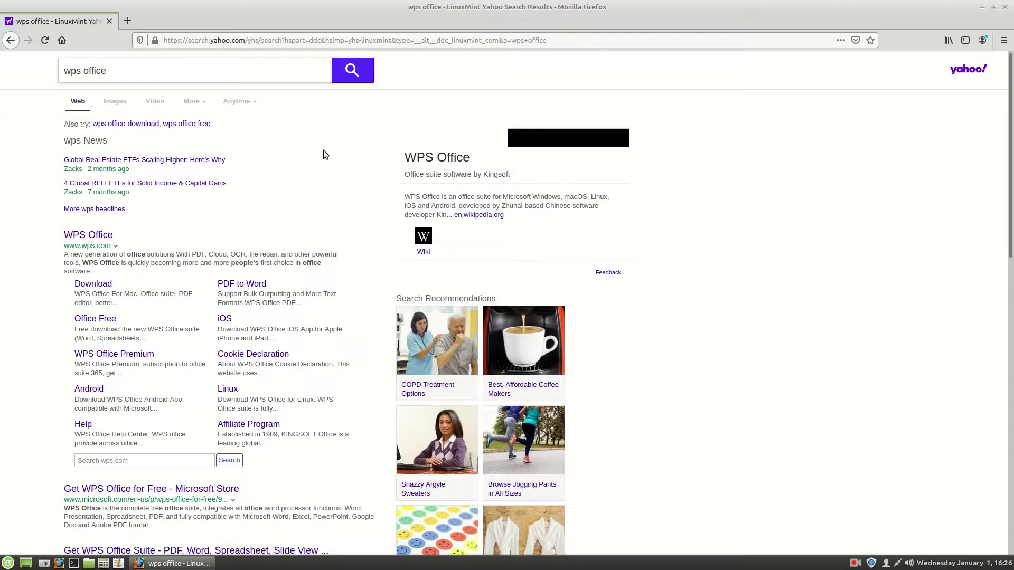
scroll(285, 185, "down", 10)
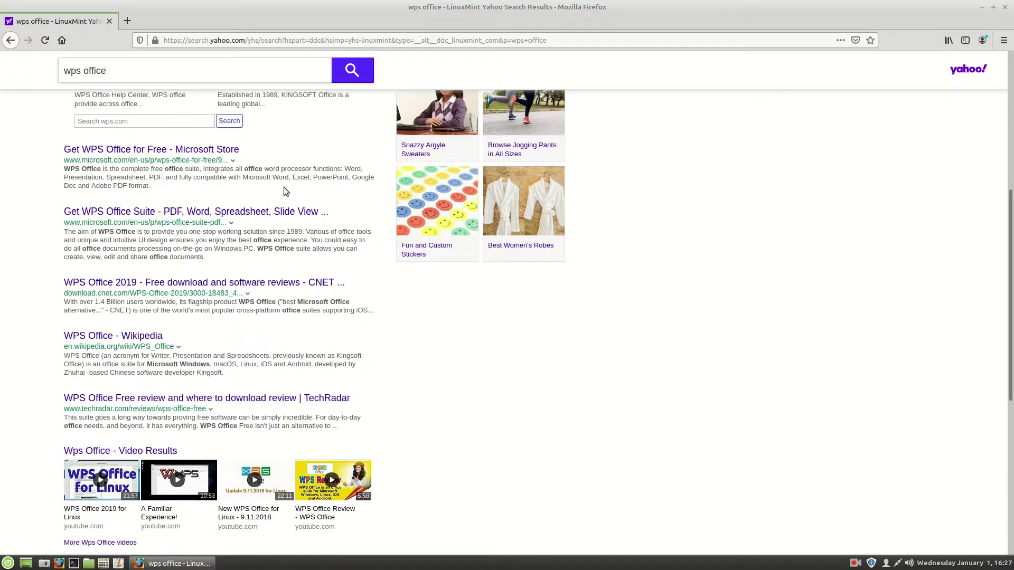
scroll(310, 240, "up", 10)
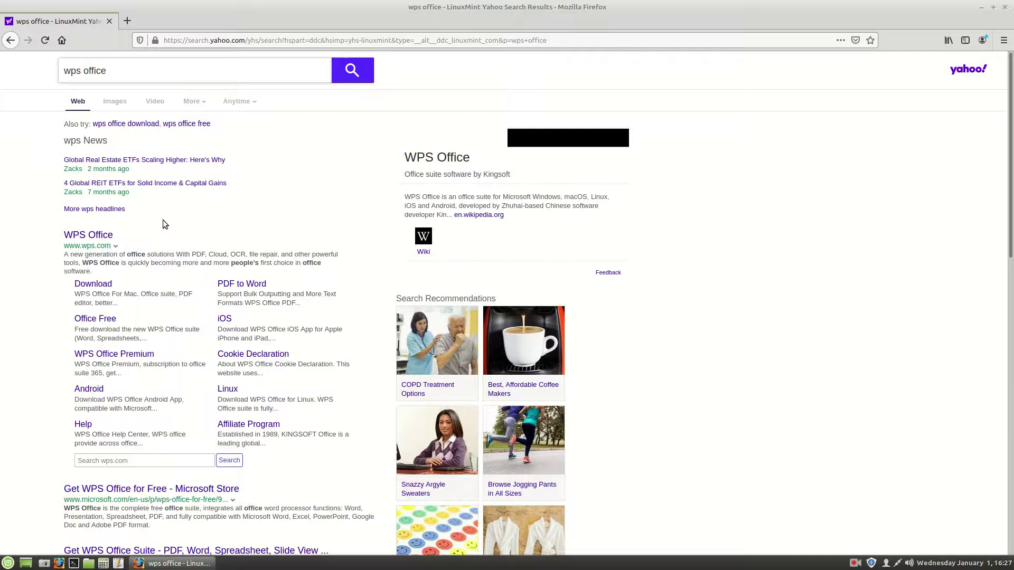
Step: Open the WPS Office Download sitelink and scroll to the For Computer product cards
left_click(94, 282)
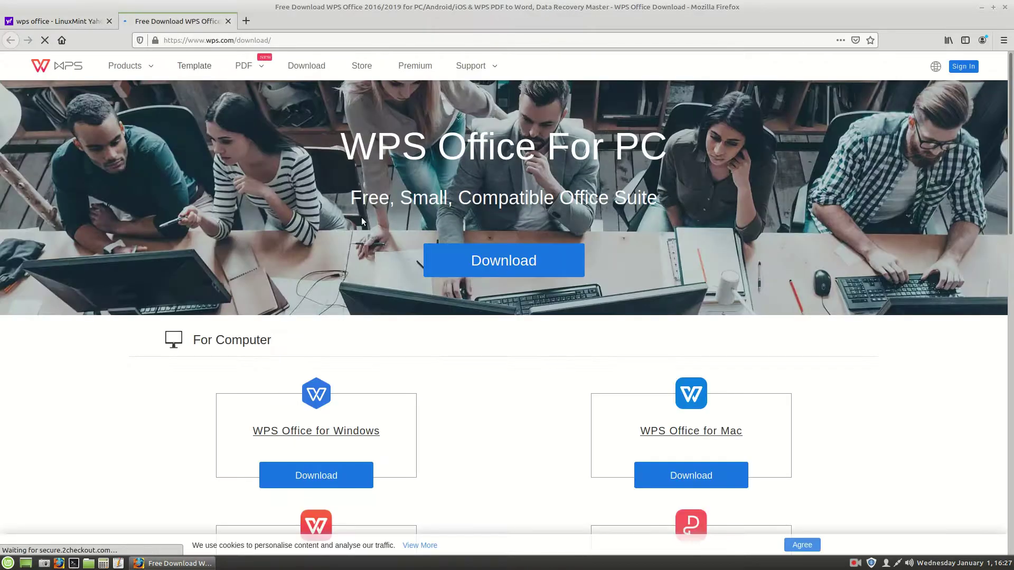
scroll(512, 319, "down", 3)
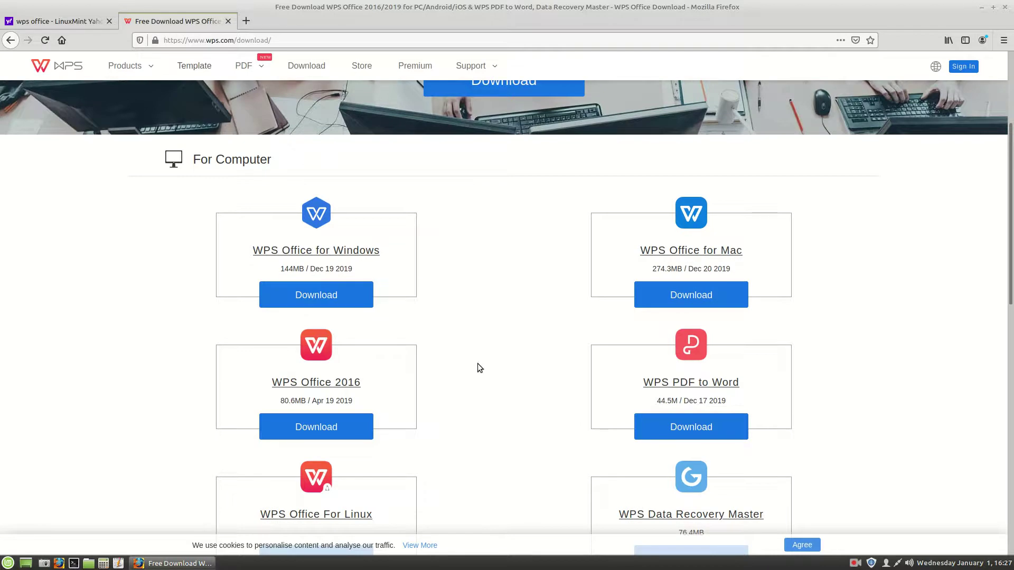
scroll(506, 333, "down", 3)
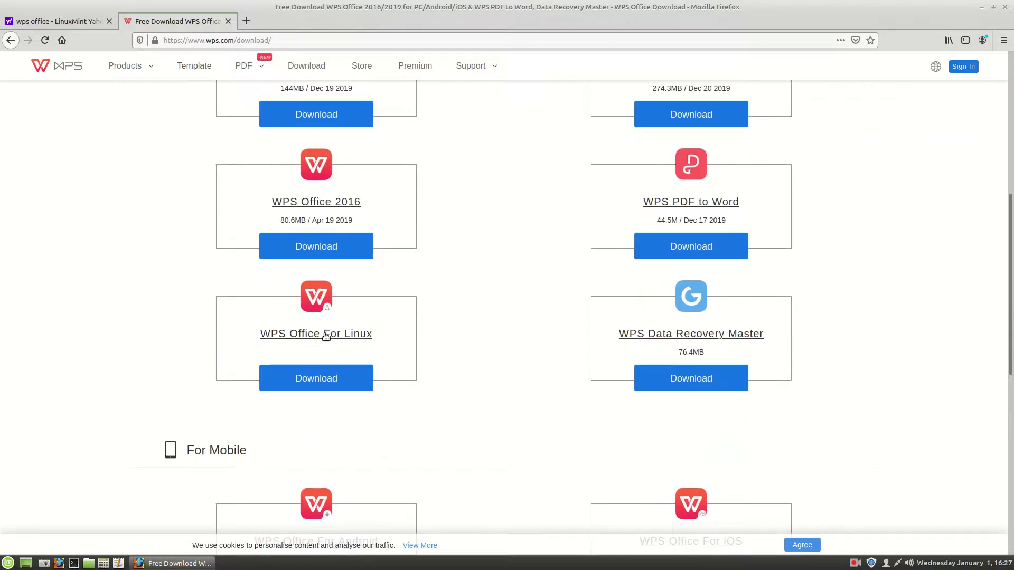
scroll(454, 319, "up", 1)
scroll(464, 316, "up", 2)
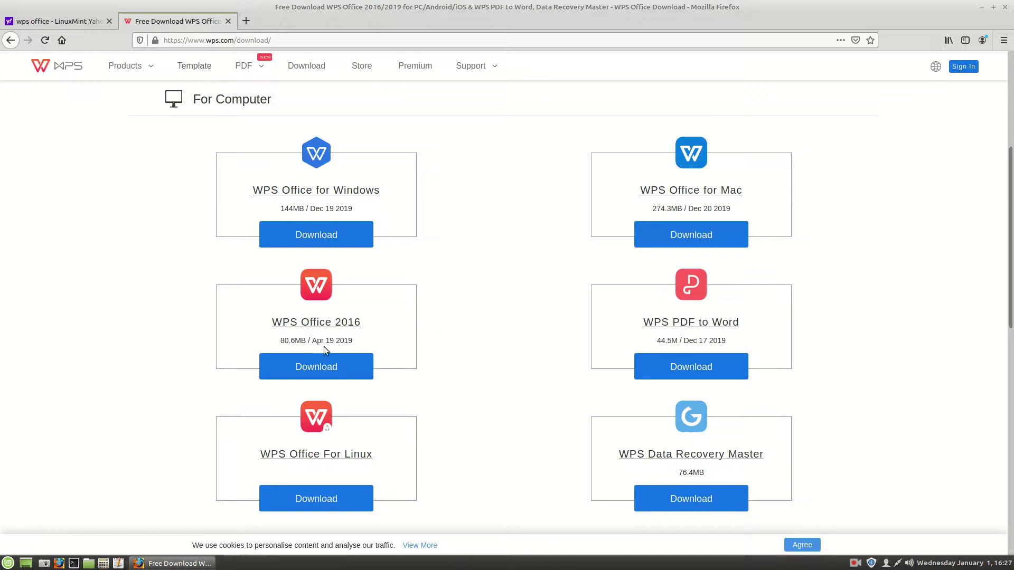
right_click(322, 323)
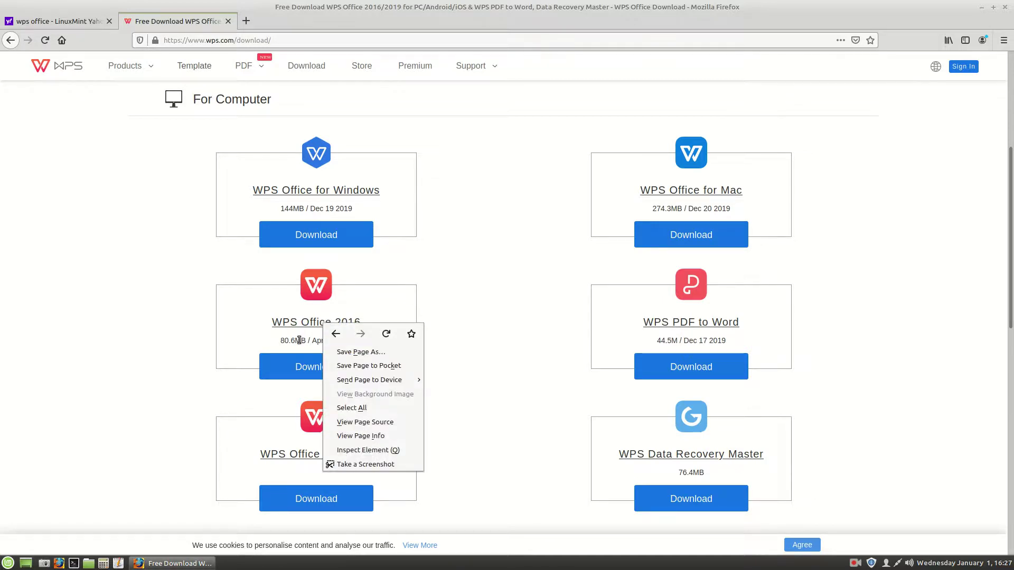
left_click(326, 394)
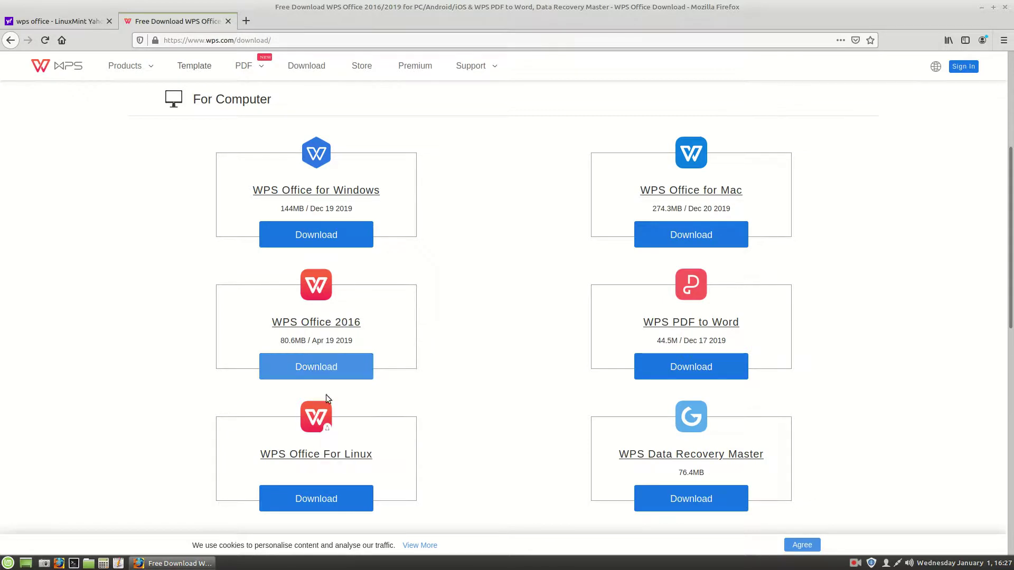
Step: Go to the WPS Office 2019 For Linux page and reveal its Deb and Rpm packages
left_click(317, 499)
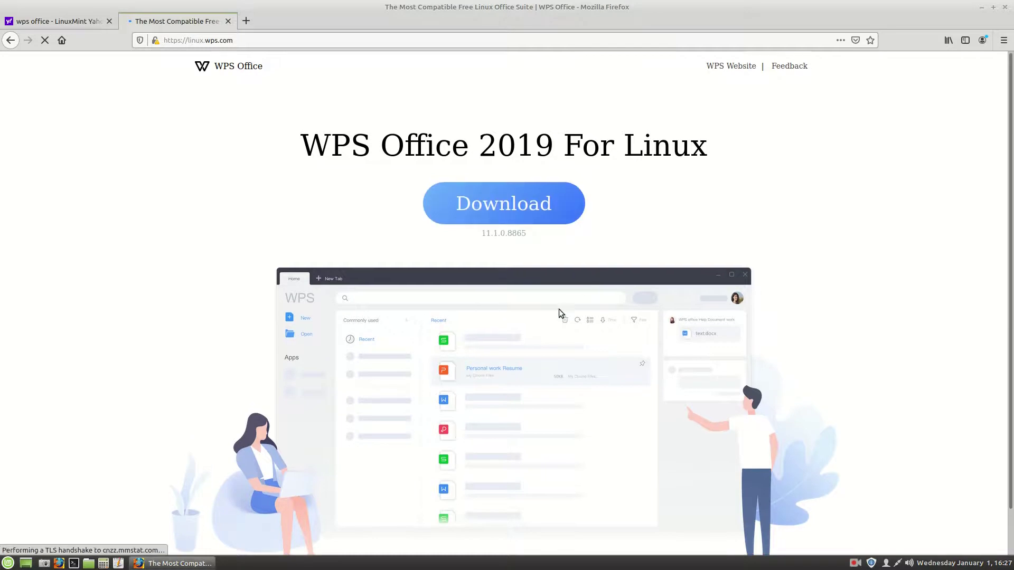
scroll(558, 311, "down", 2)
scroll(559, 315, "up", 2)
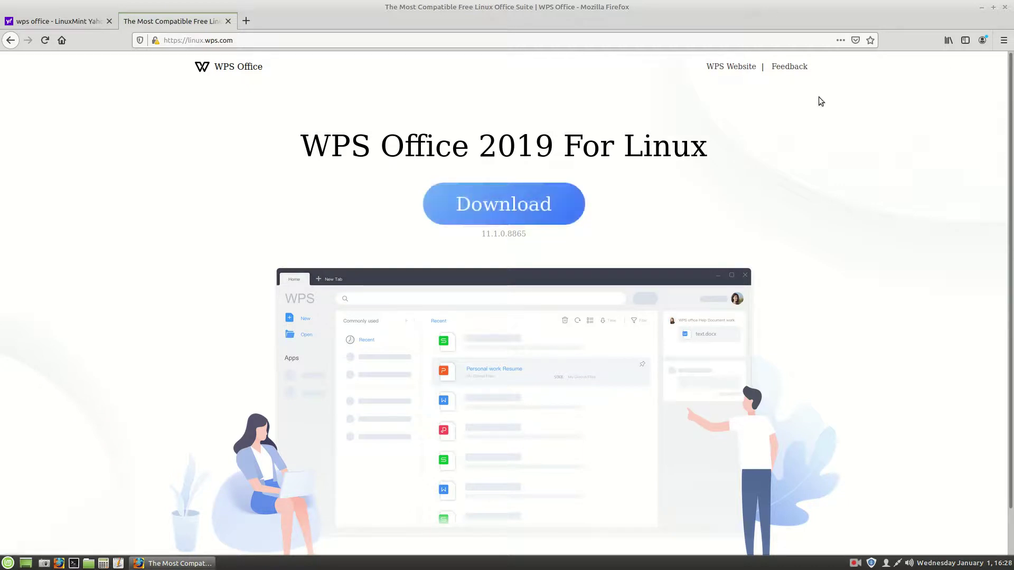
left_click(498, 203)
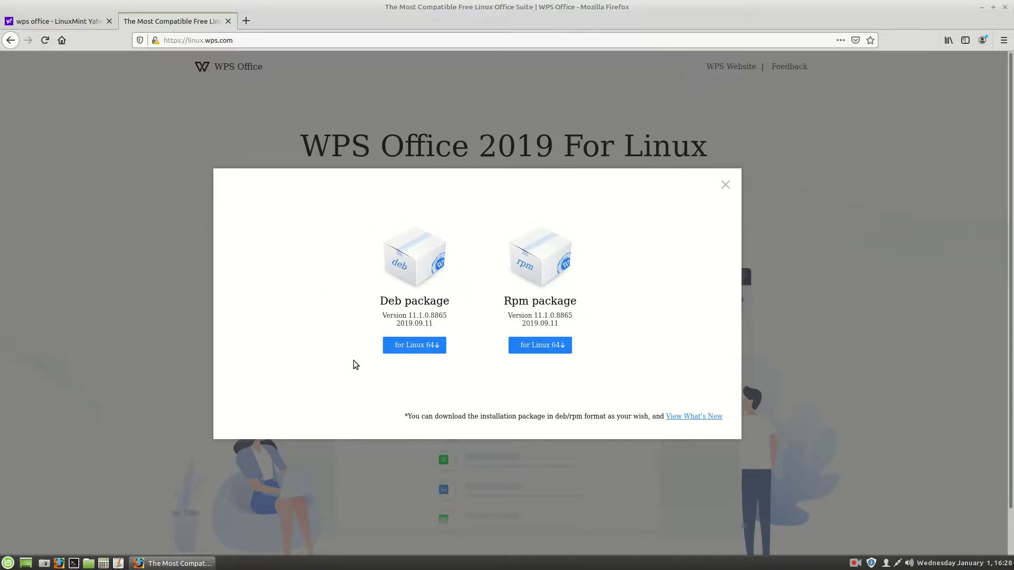
Step: Download the Deb package for Linux 64 and open it with GDebi Package Installer
left_click(419, 346)
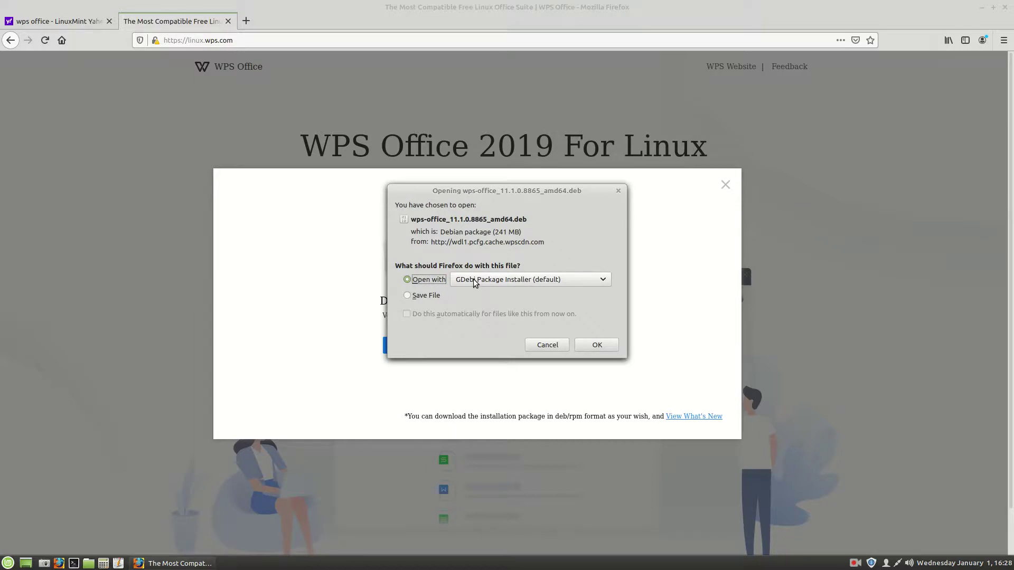
left_click(598, 345)
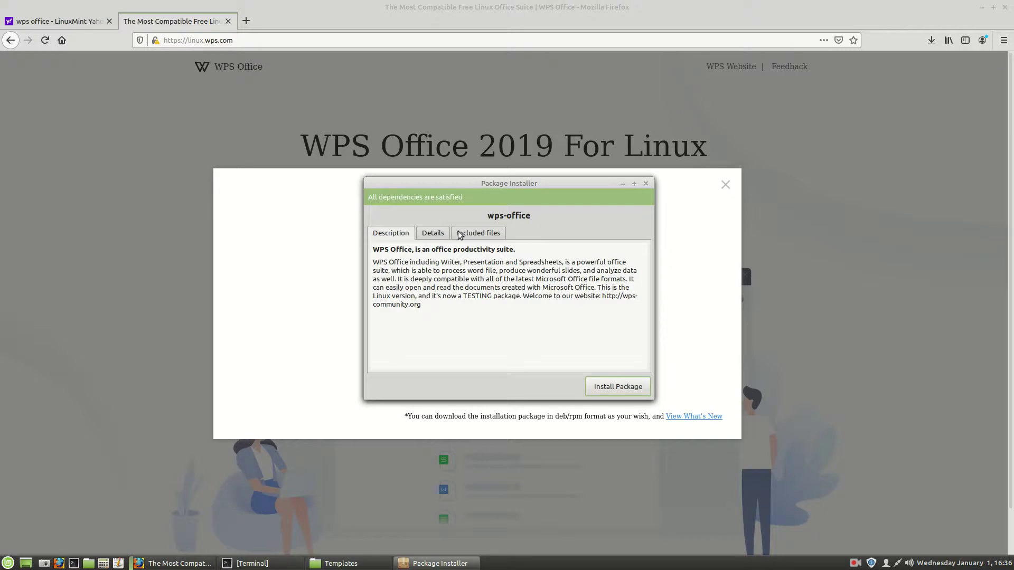
left_click(484, 234)
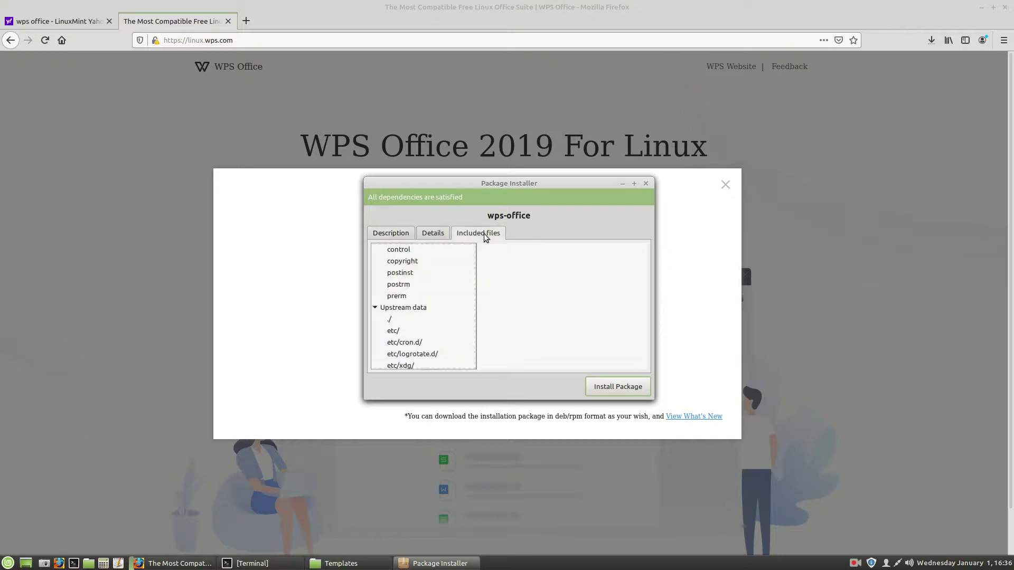
scroll(428, 306, "down", 15)
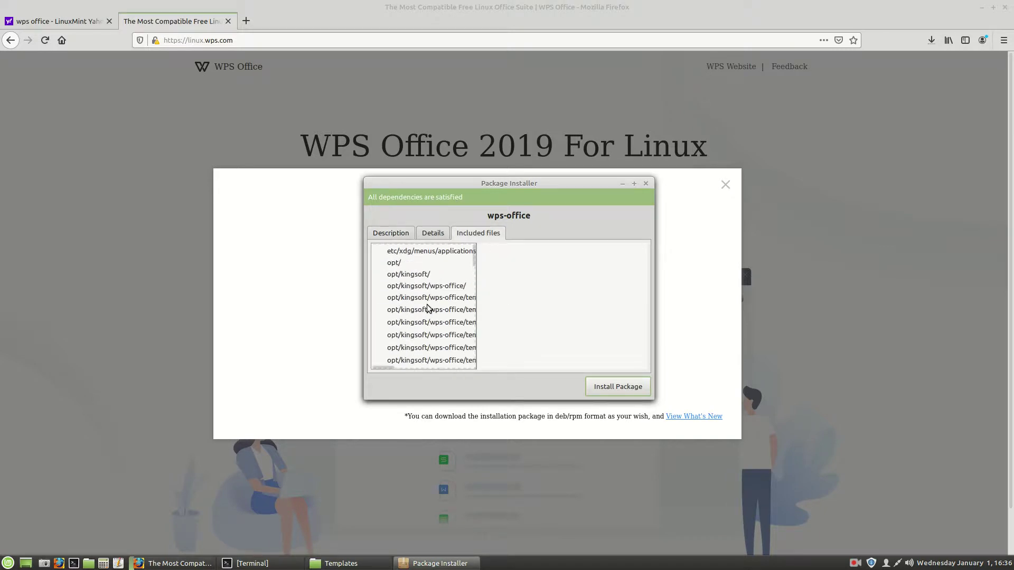
scroll(429, 308, "down", 10)
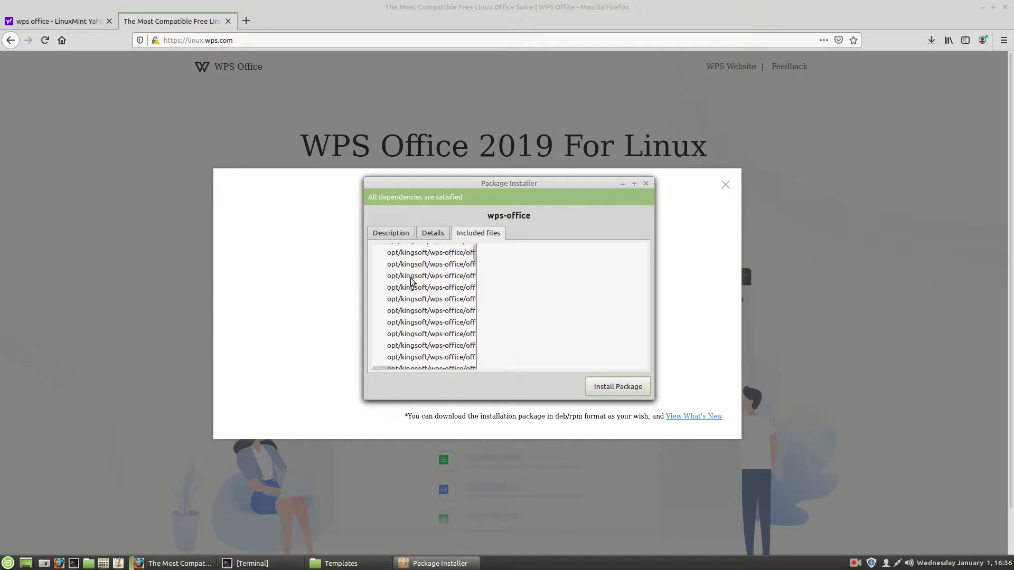
scroll(437, 302, "down", 1)
scroll(438, 302, "down", 1)
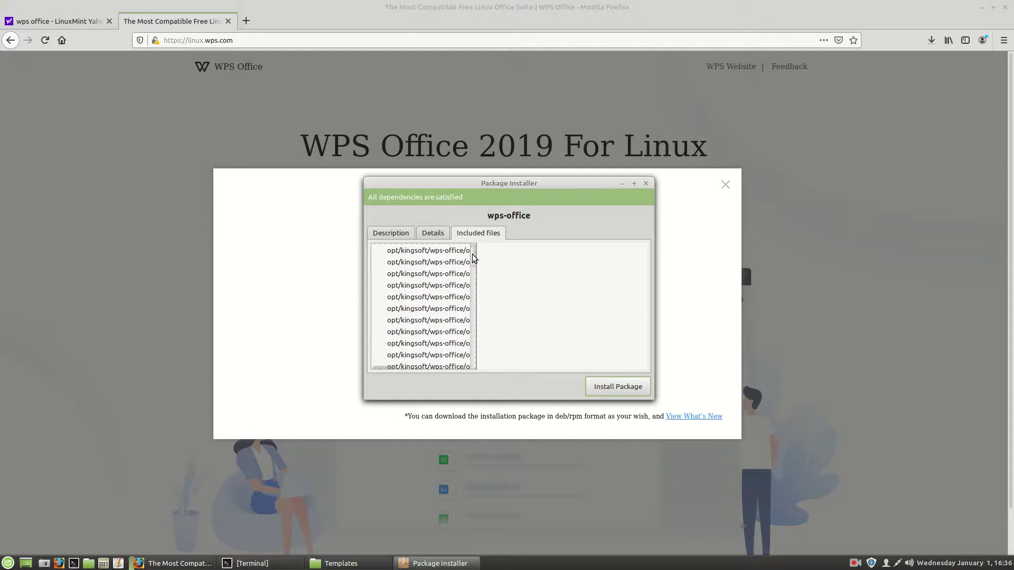
mouse_move(473, 257)
left_mouse_down()
mouse_move(476, 375)
mouse_move(477, 248)
left_mouse_up()
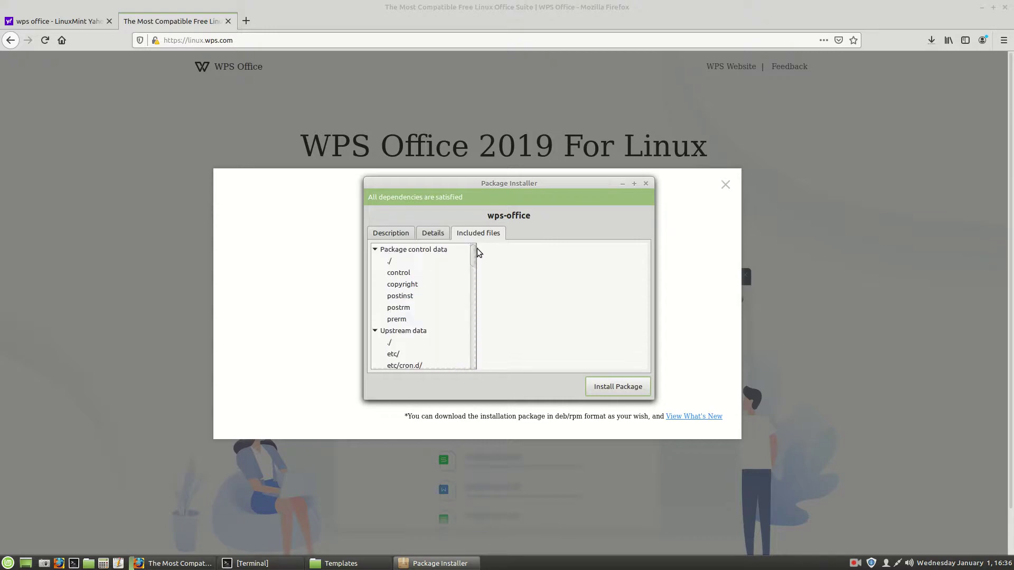
left_click(399, 236)
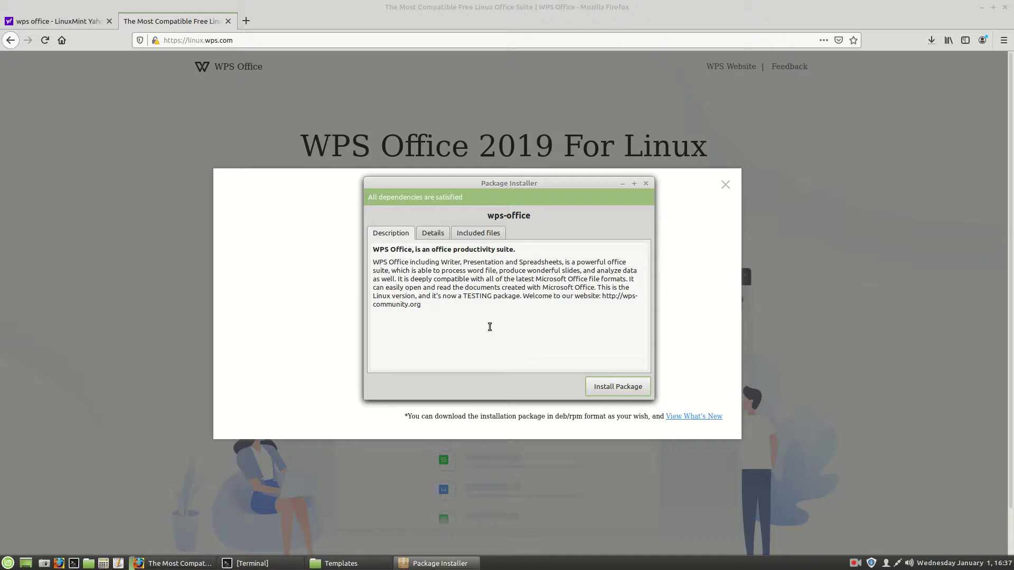
Step: Install the wps-office package, authenticating with the account password
left_click(618, 387)
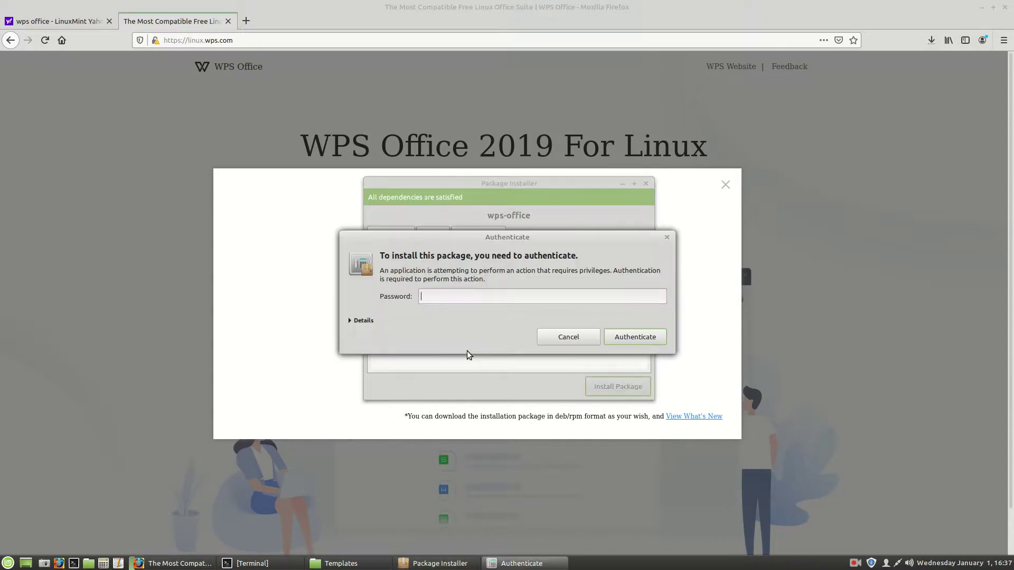
type("********")
key("Return")
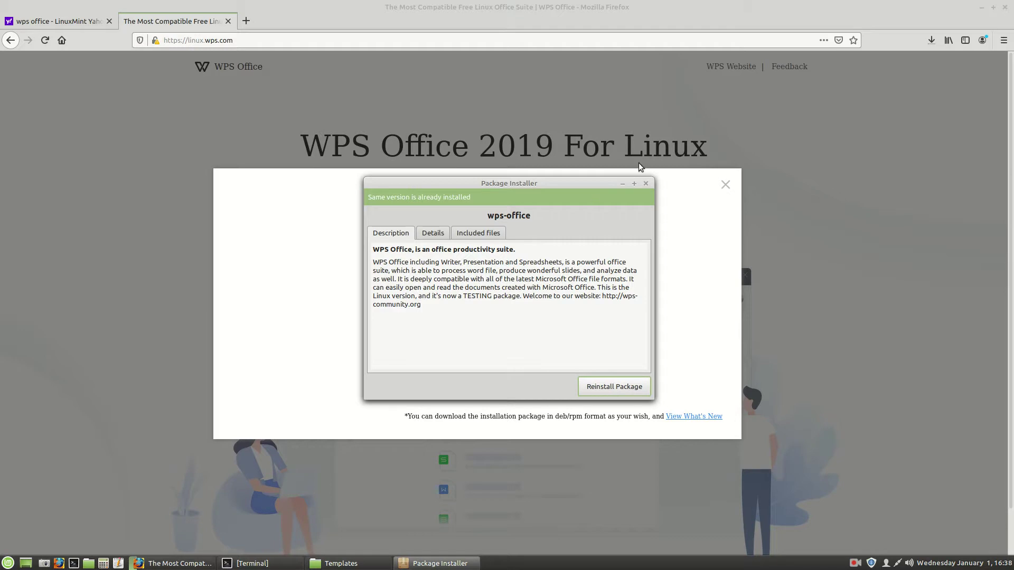
Step: Close the installer and switch to the empty Workspace 3 showing the WPS shortcuts
left_click(646, 184)
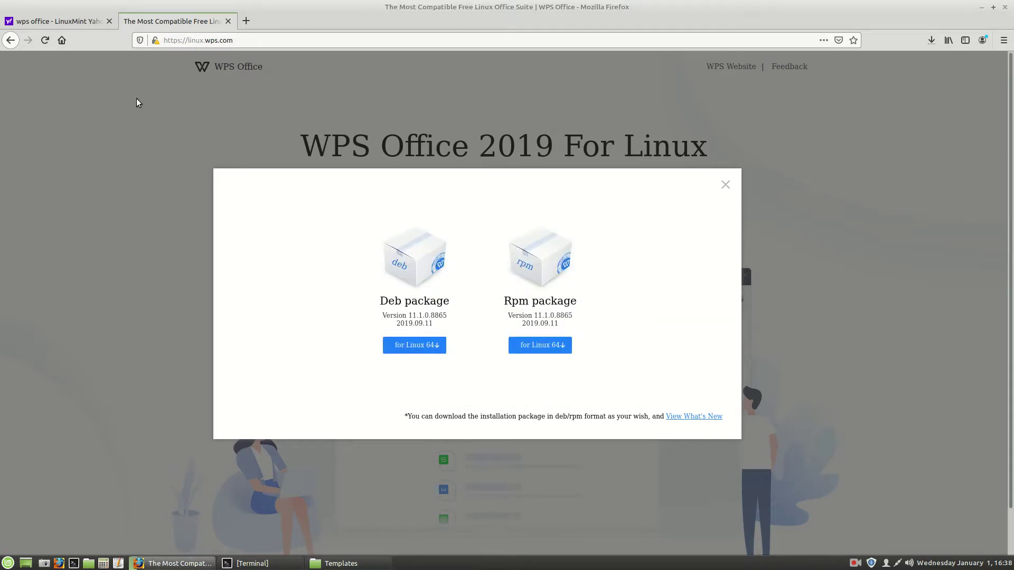
mouse_move(0, 0)
left_click(229, 376)
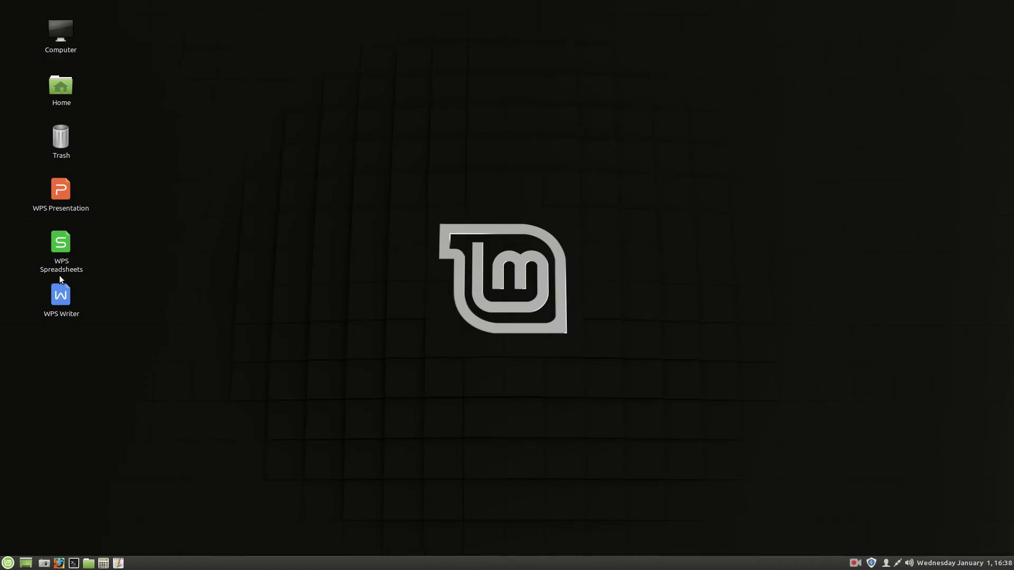
left_click(56, 301)
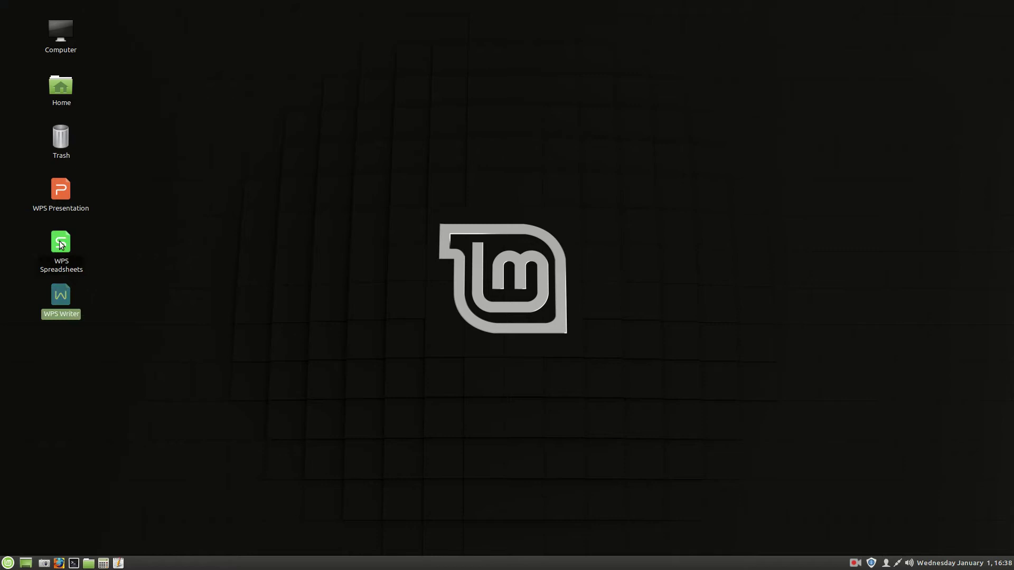
left_click(62, 197)
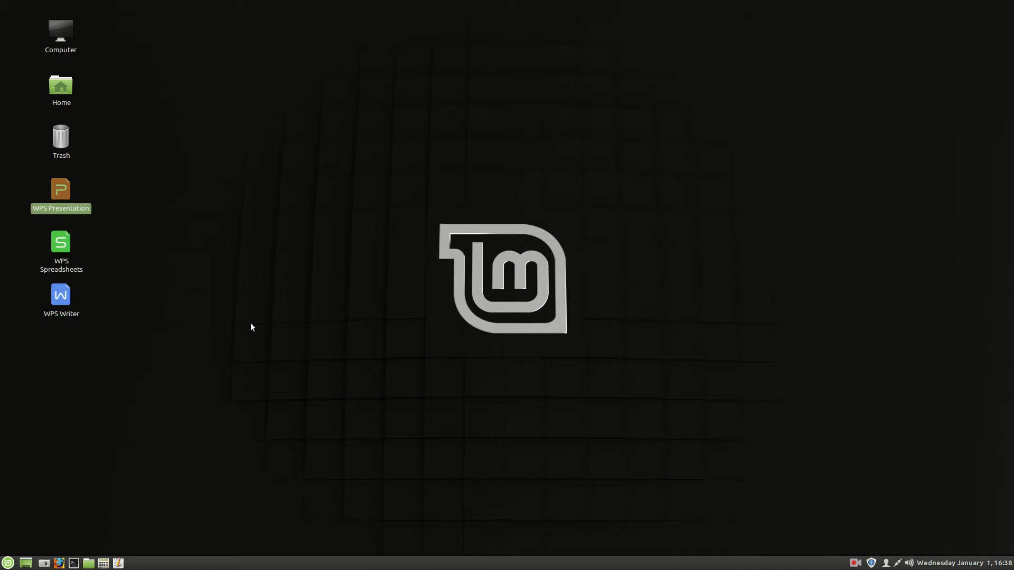
Step: Launch WPS Writer, accept the EULA, postpone the update and close the System Check
double_click(63, 294)
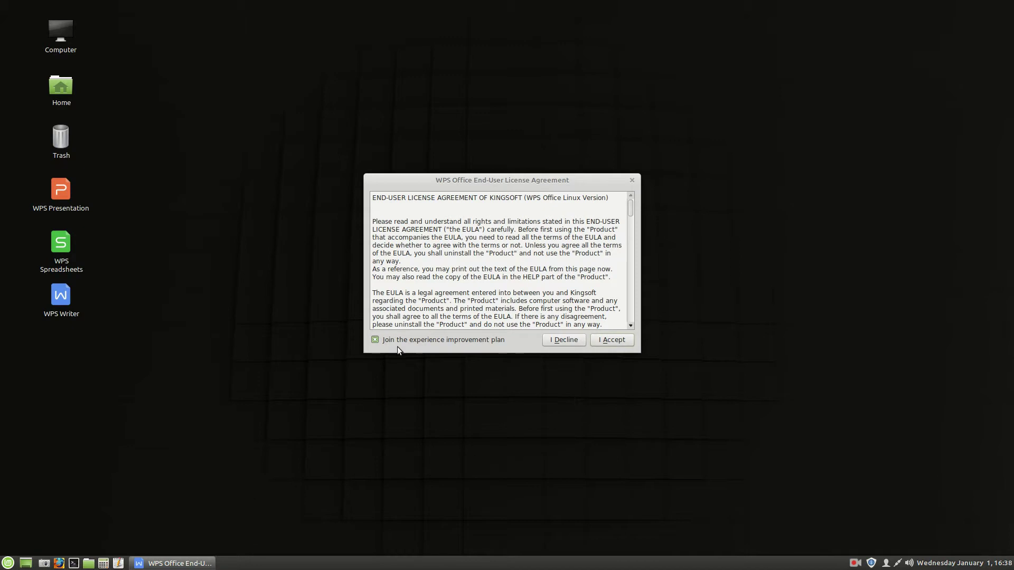
left_click(610, 341)
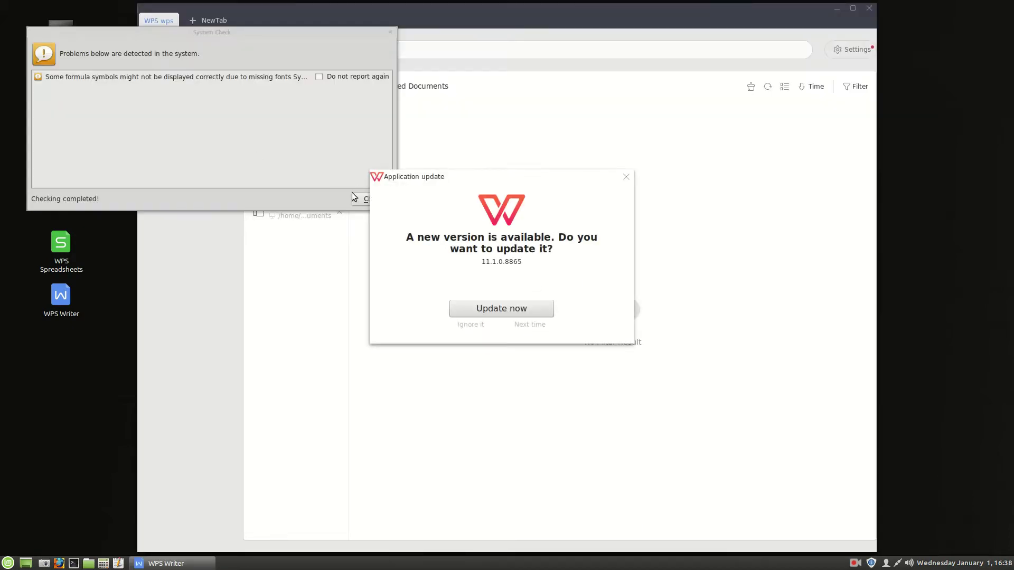
left_click(530, 325)
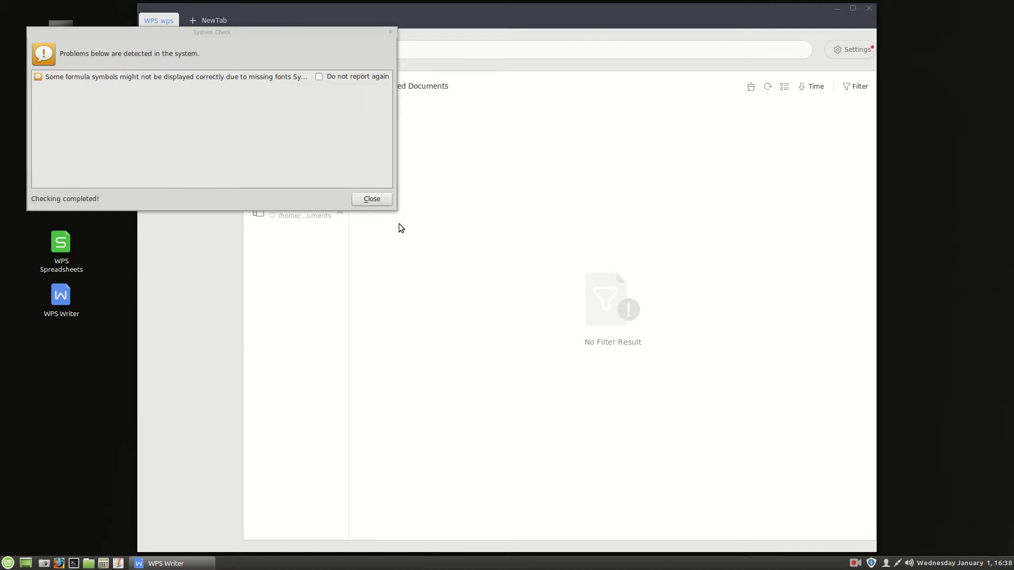
left_click(372, 199)
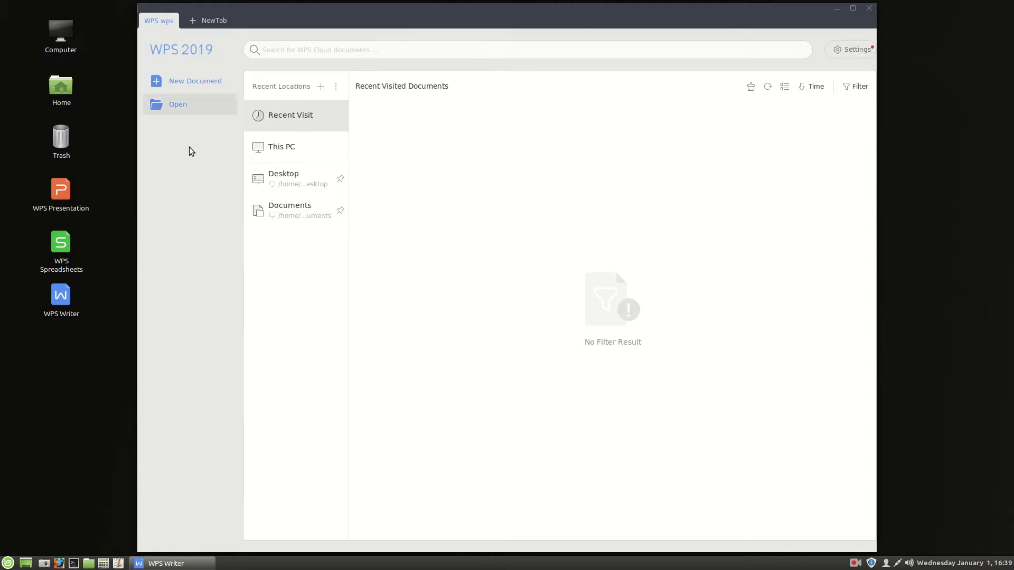
Step: Start a new blank document and type the lines 'Title' and 'Heading'
left_click(204, 83)
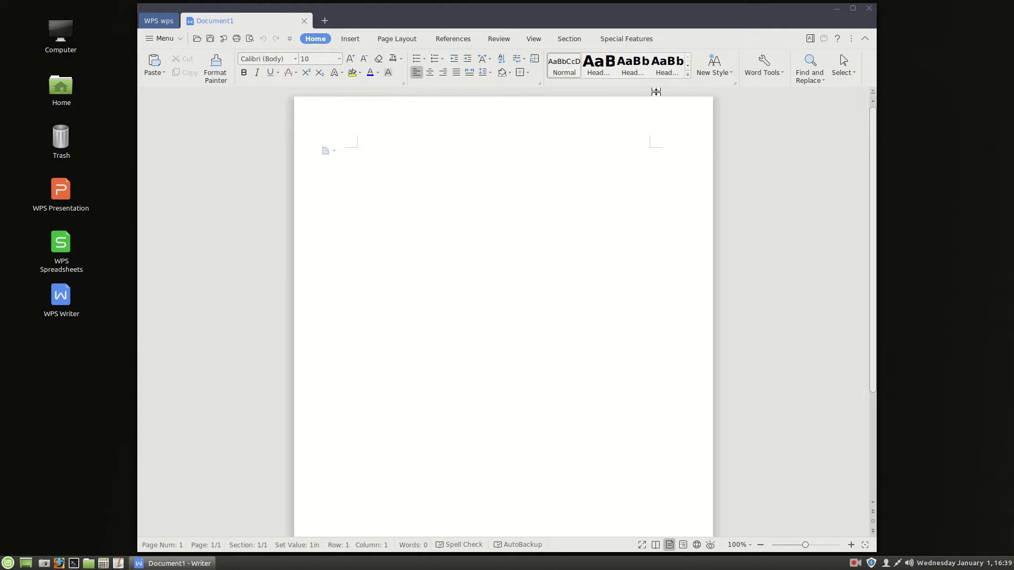
mouse_move(683, 78)
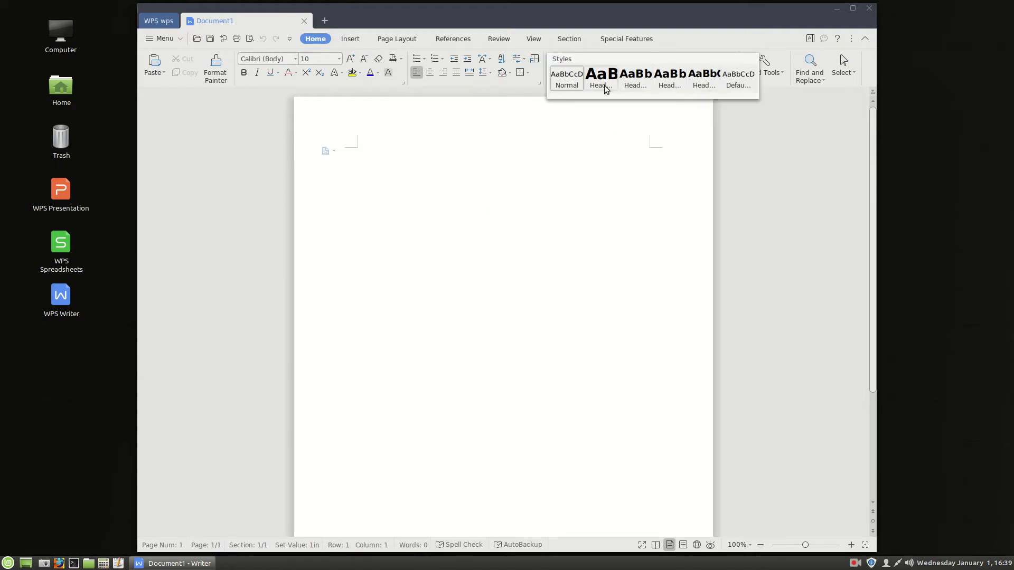
type("Title")
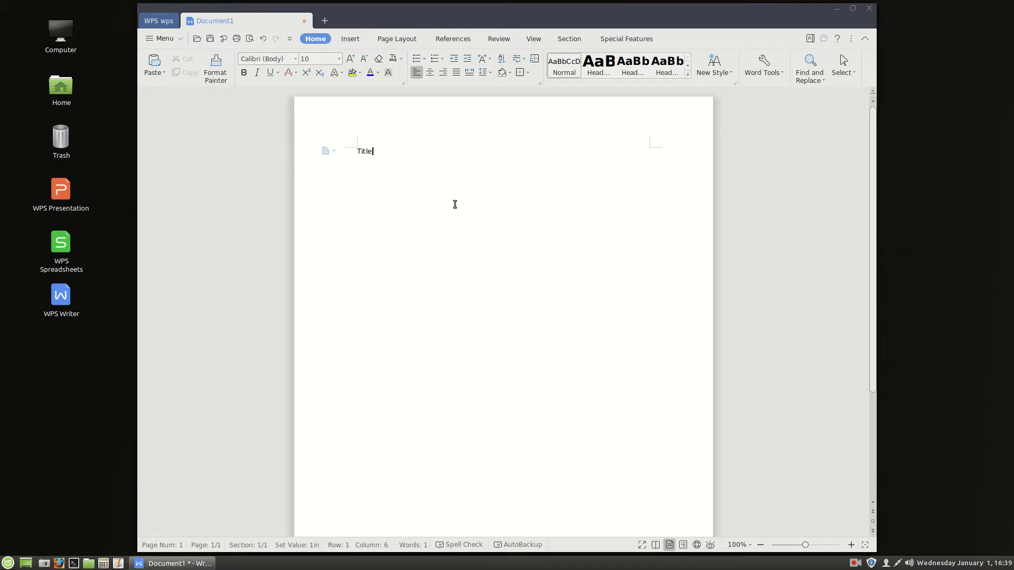
key("Return")
type("Heading")
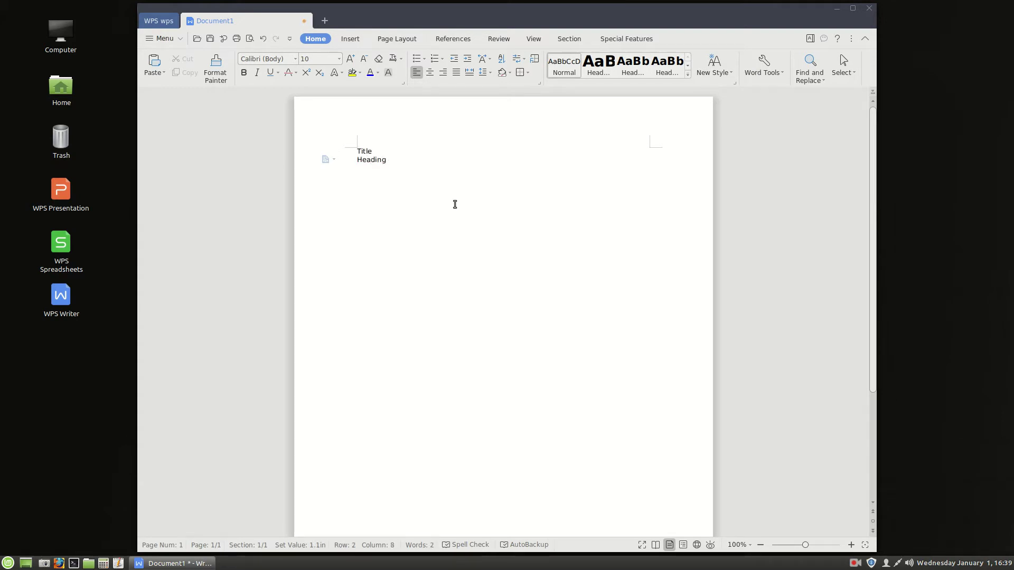
key("Return")
Step: Apply Heading 1 to 'Title' and Heading 2 to 'Heading'
left_click(363, 150)
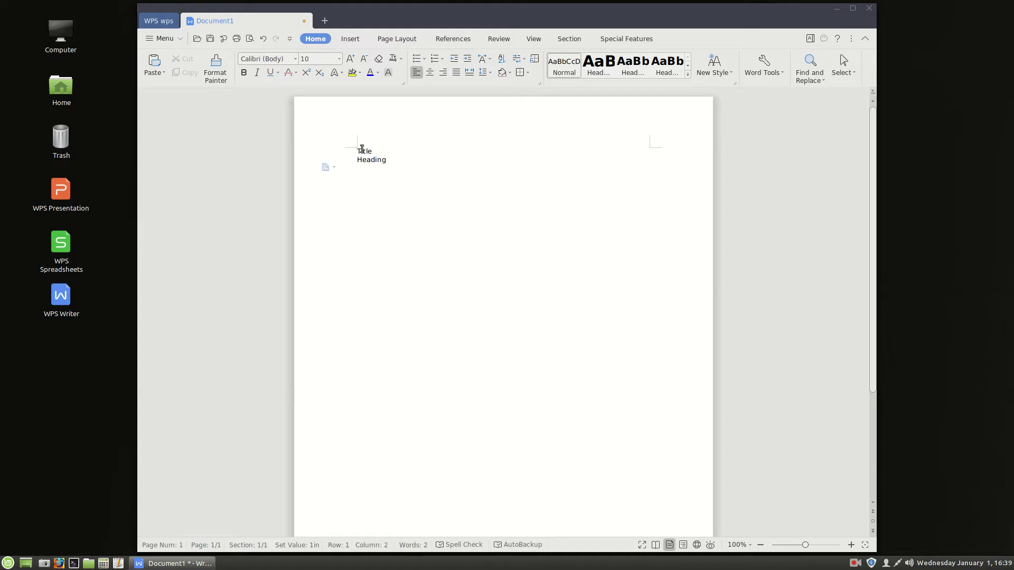
double_click(363, 150)
left_click(598, 66)
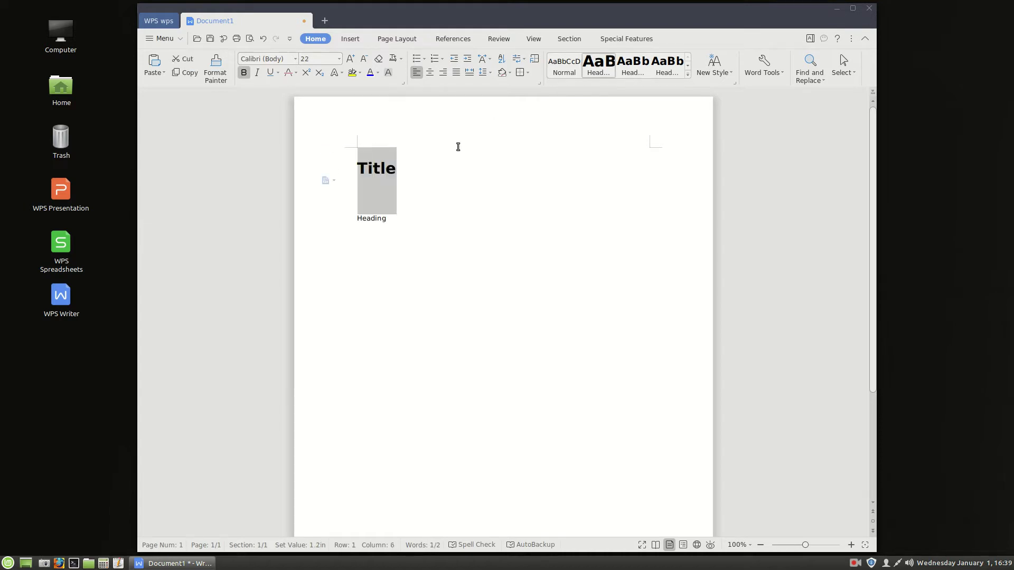
double_click(369, 220)
left_click(633, 66)
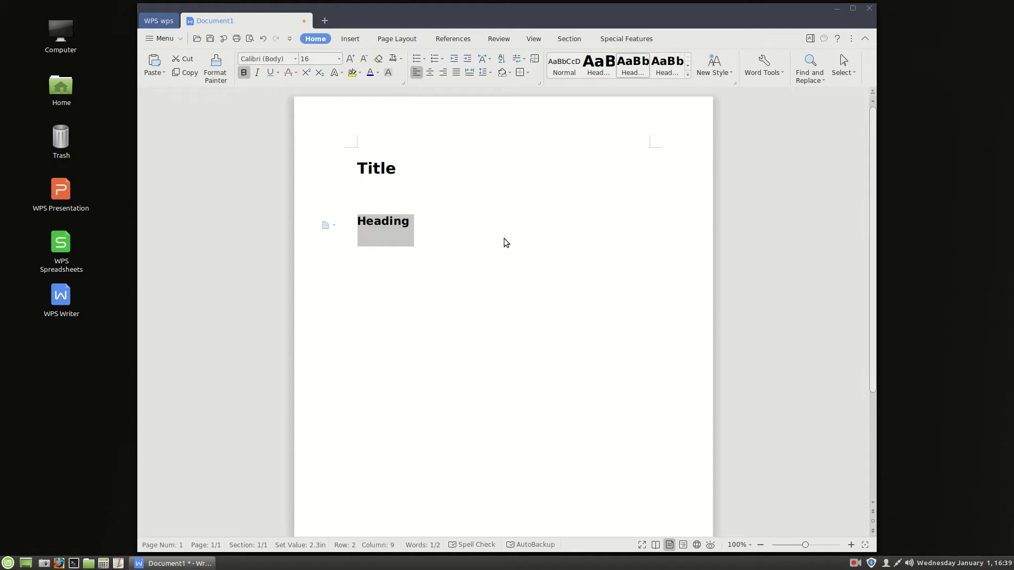
left_click(396, 310)
Step: Reselect 'Title' to browse the full style list, then add an empty paragraph below 'Heading'
left_click(384, 168)
double_click(380, 168)
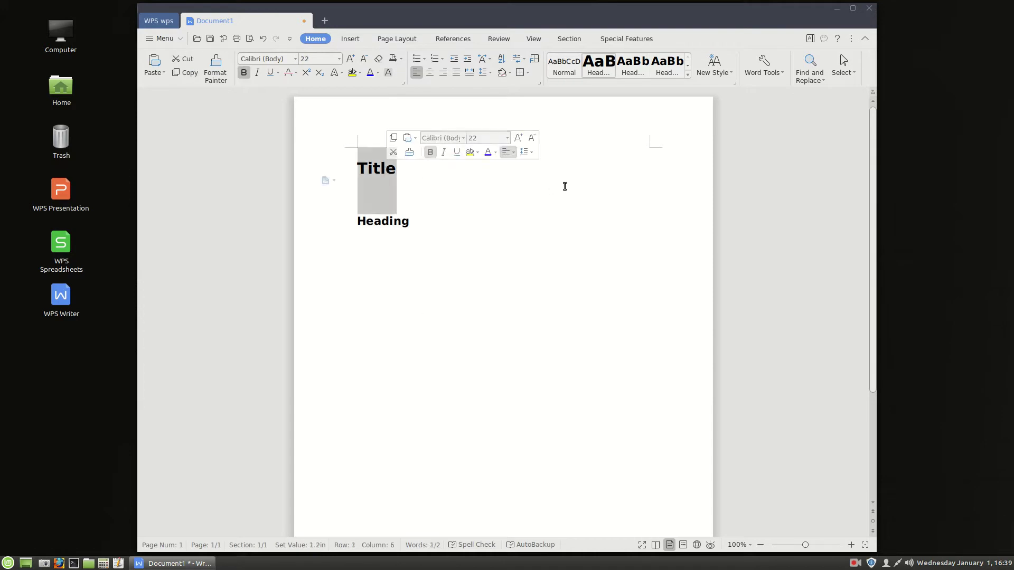
left_click(688, 73)
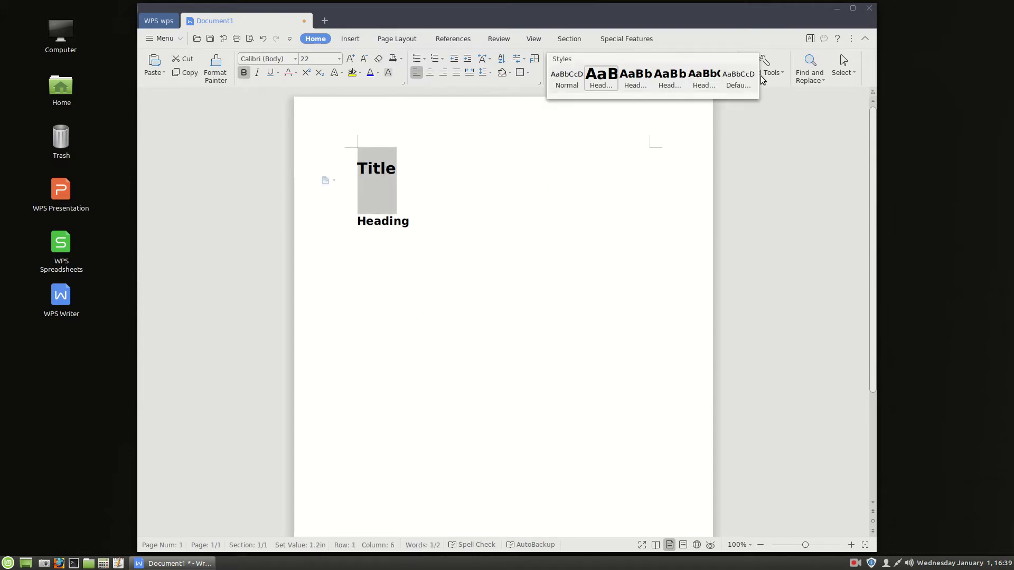
left_click(442, 241)
left_click(373, 198)
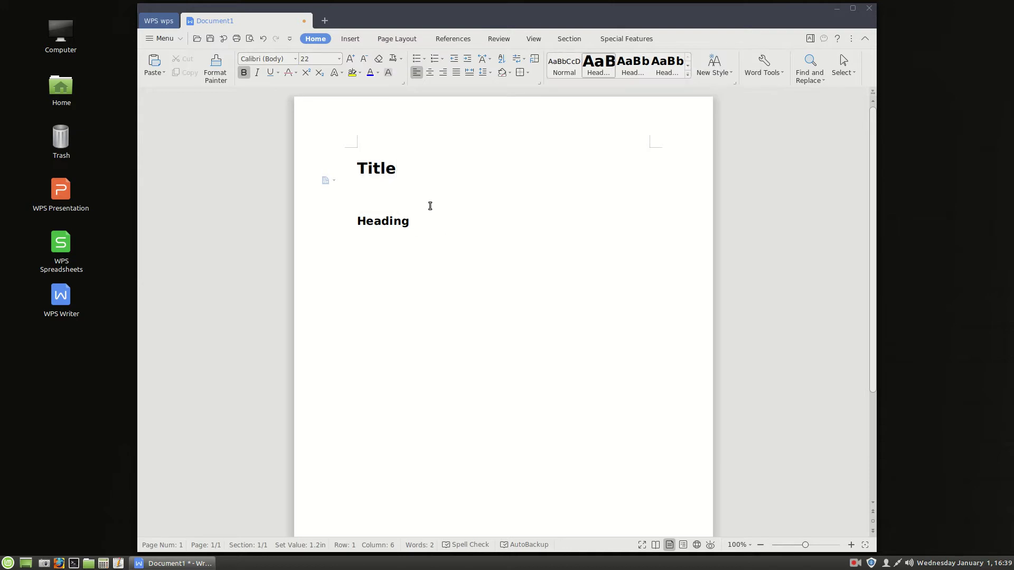
left_click(433, 230)
key("Return")
key("Return")
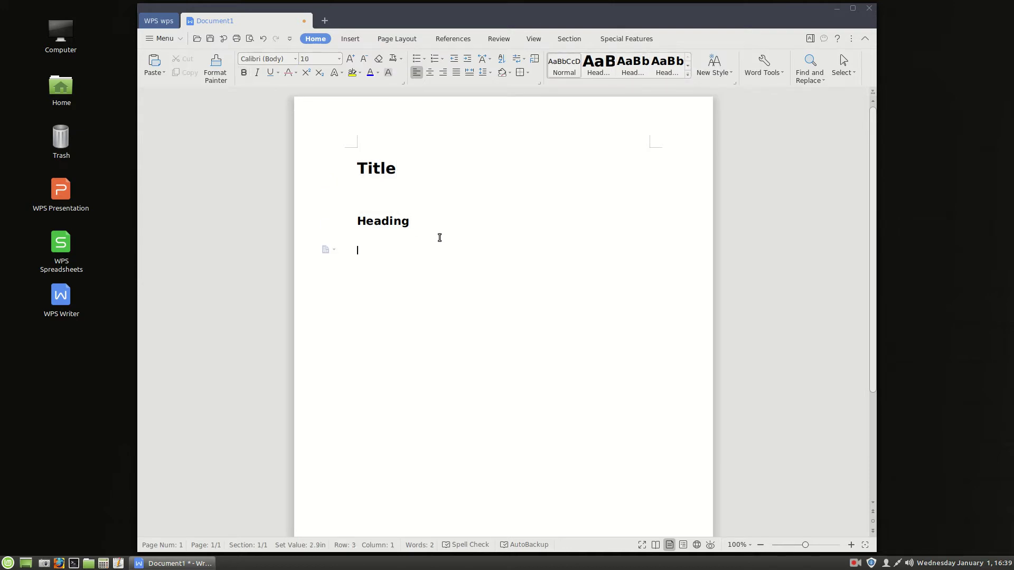
Step: Switch to the Insert tab and maximize the Writer window
left_click(350, 39)
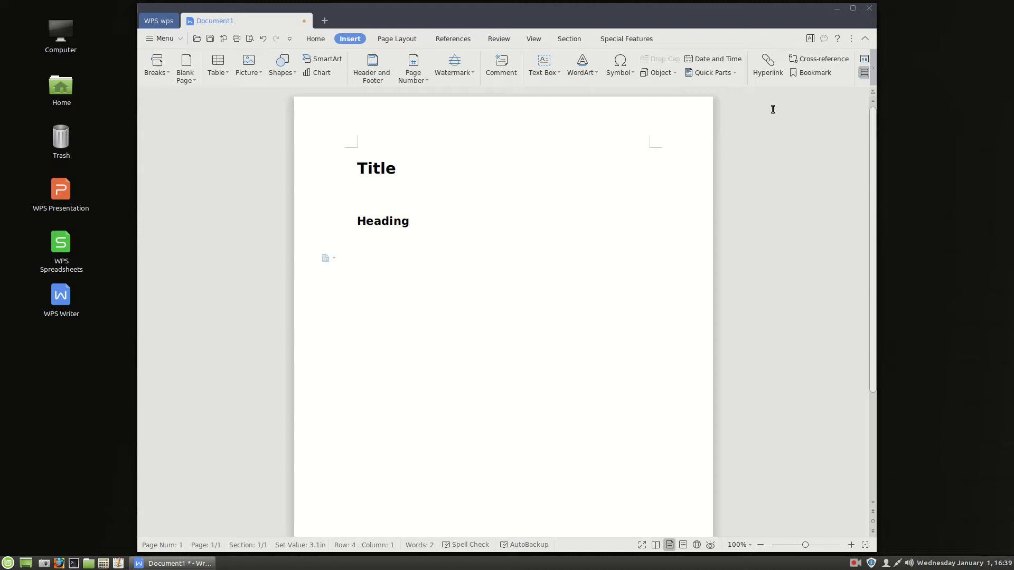
left_click(852, 8)
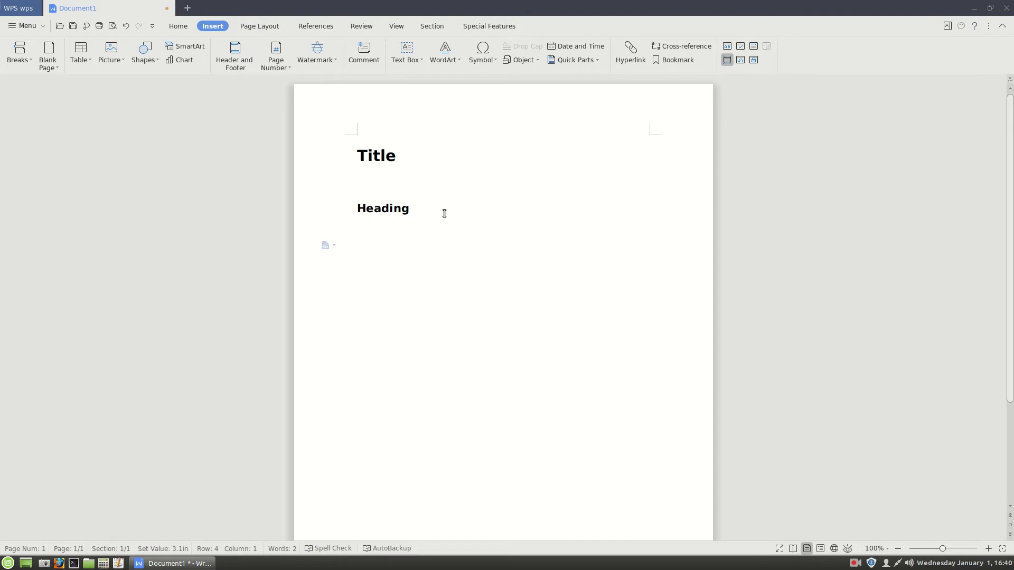
Step: Close Document1 without saving, returning to the desktop shortcuts
left_click(1007, 8)
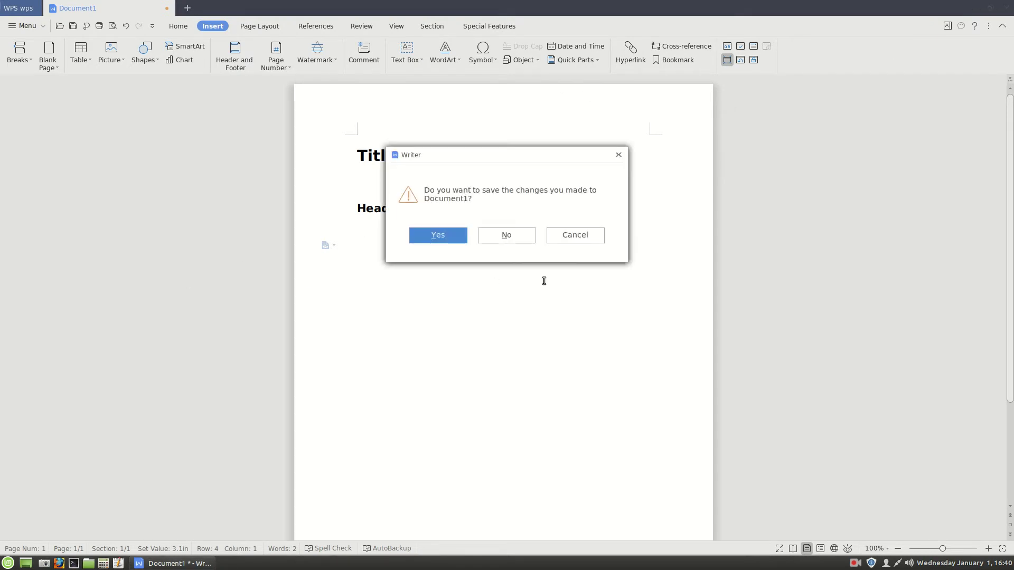
left_click(527, 237)
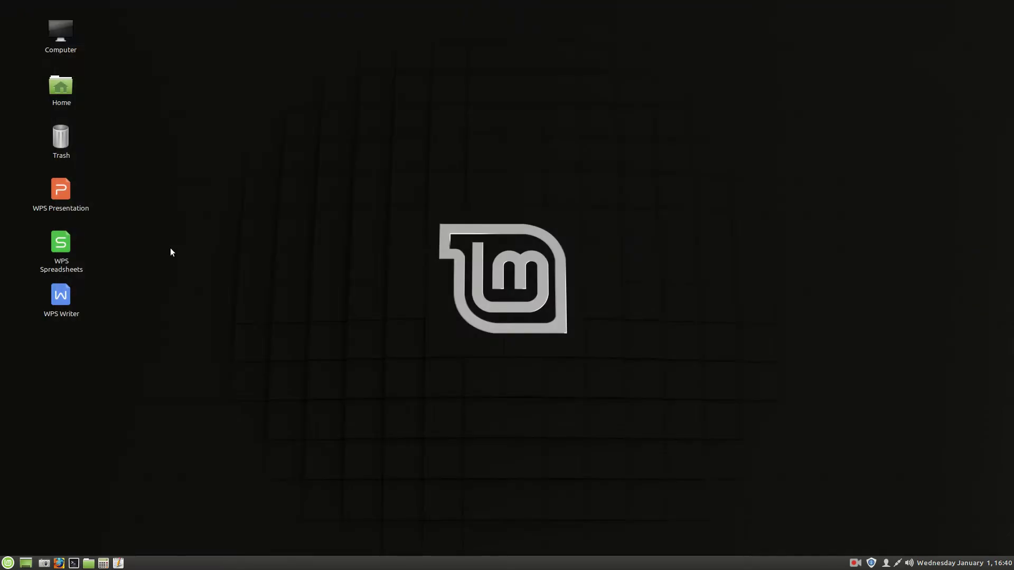
left_click(61, 243)
left_click(72, 194)
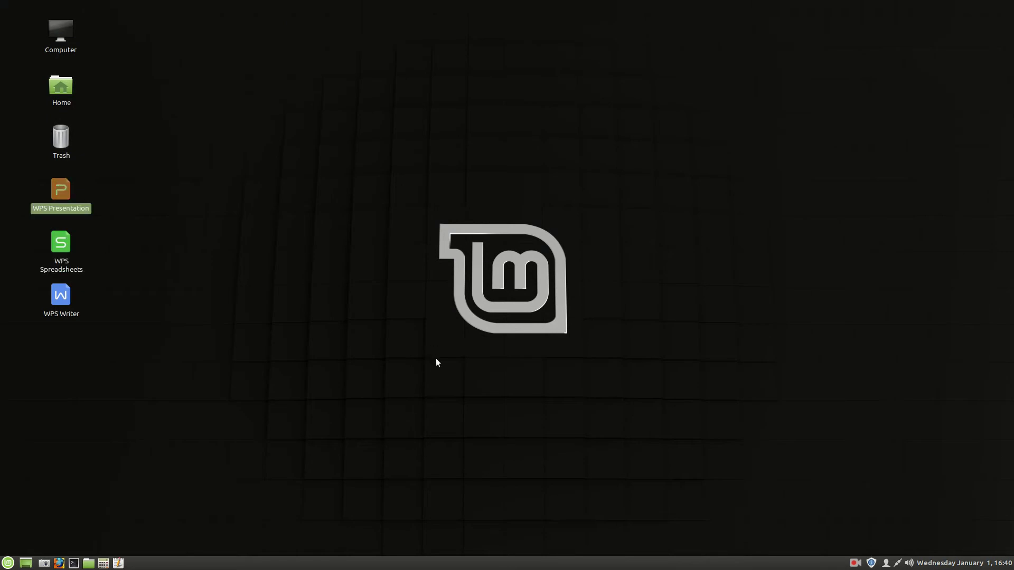
Step: Relaunch WPS Writer from Menu > WPS Office, dismiss its update and System Check prompts, and close it
left_click(5, 564)
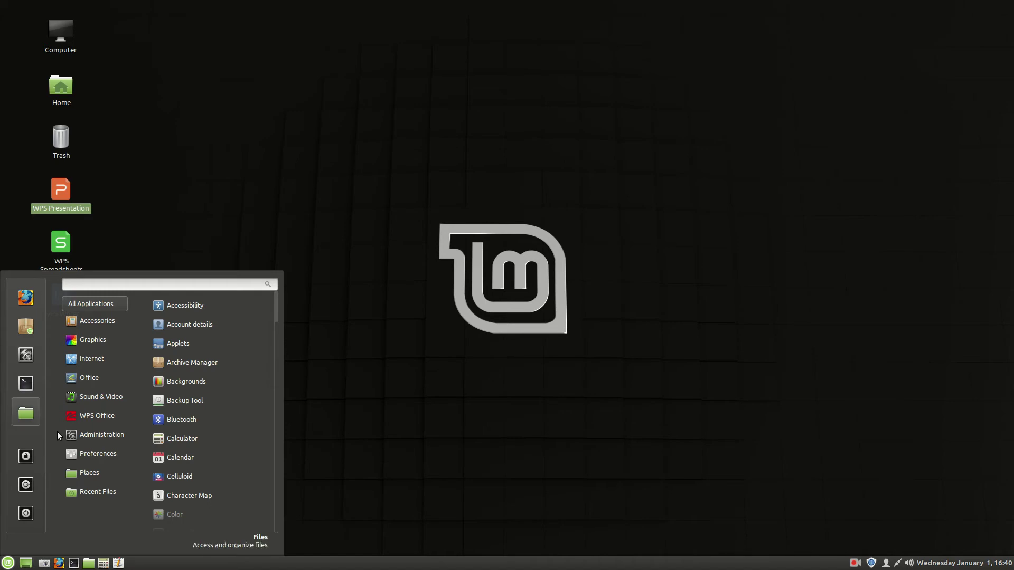
mouse_move(90, 418)
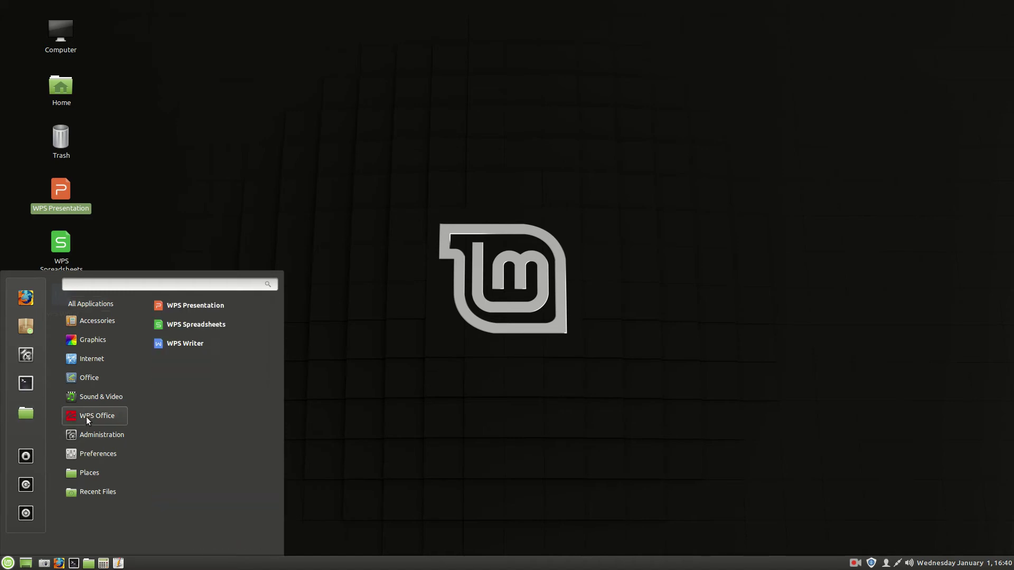
left_click(195, 347)
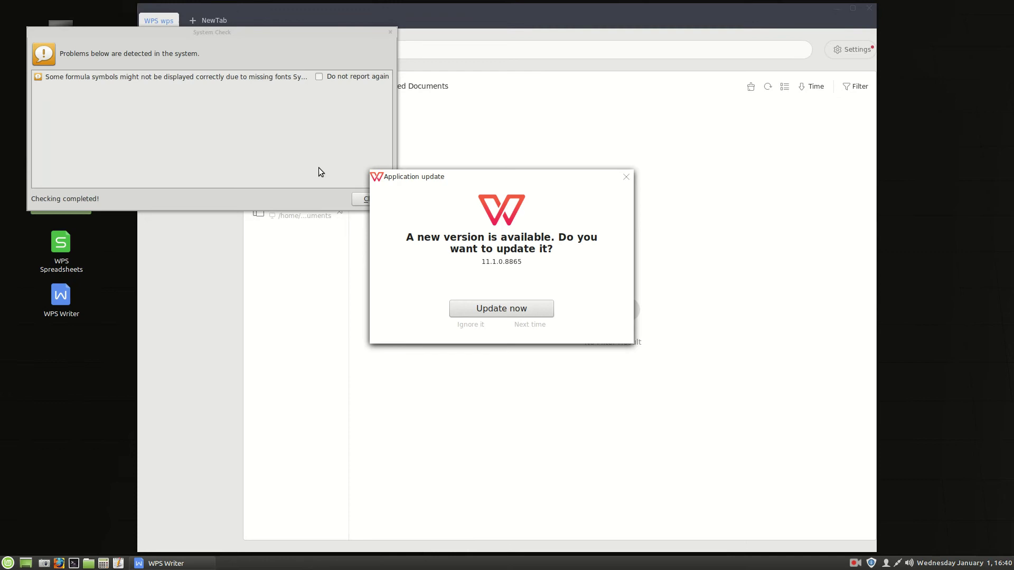
left_click(526, 325)
left_click(369, 201)
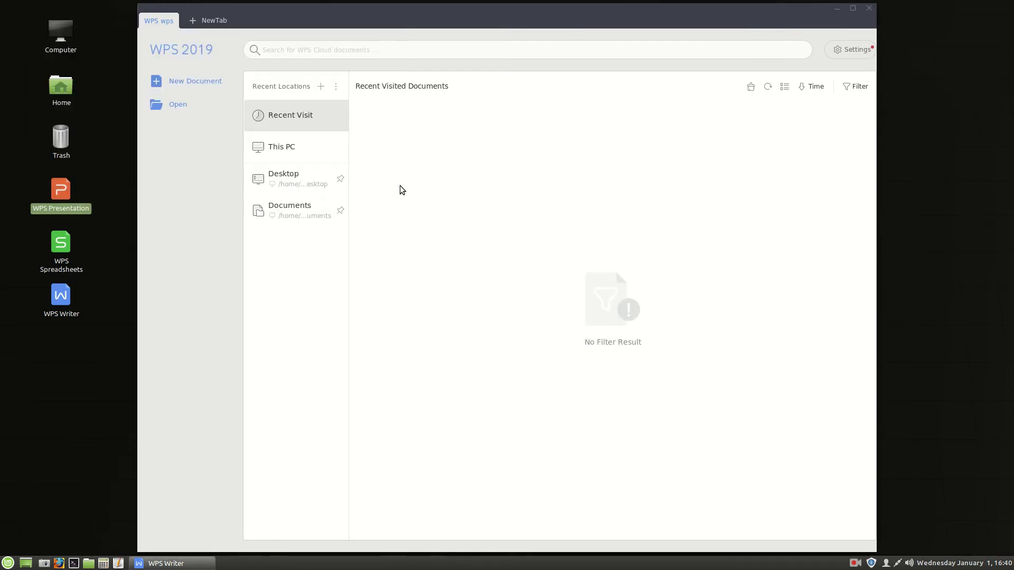
left_click(869, 8)
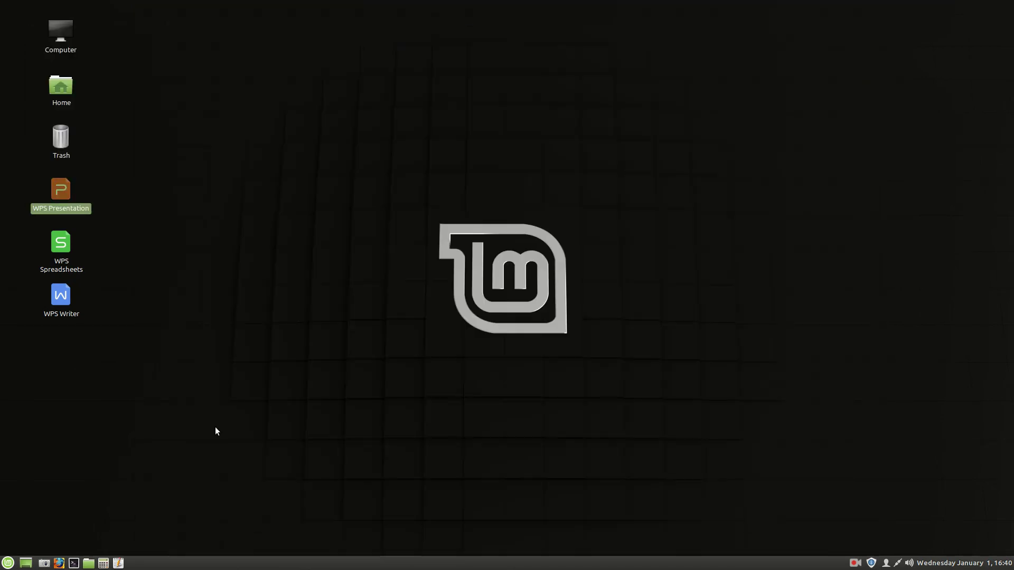
left_click(8, 563)
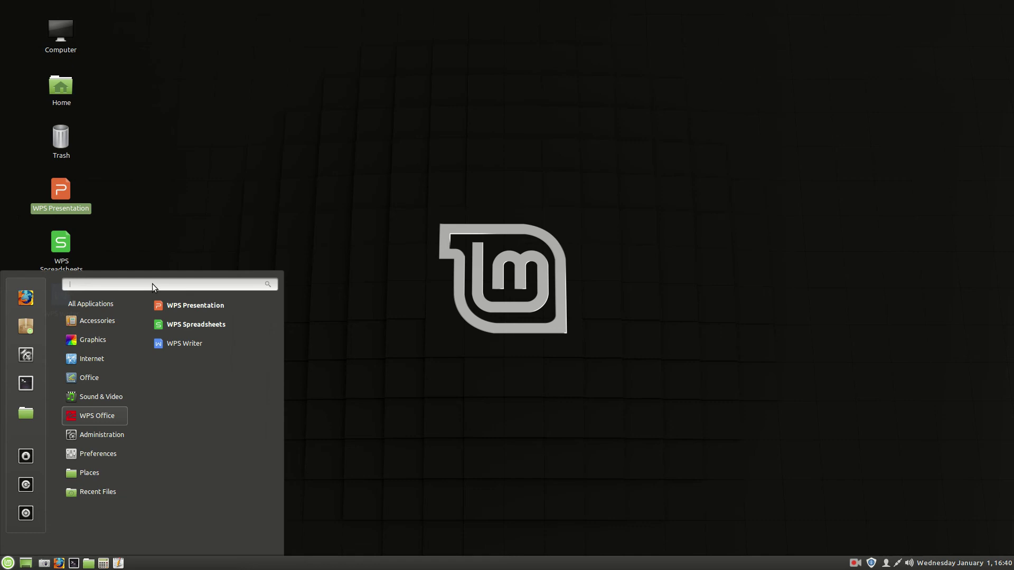
type("wps")
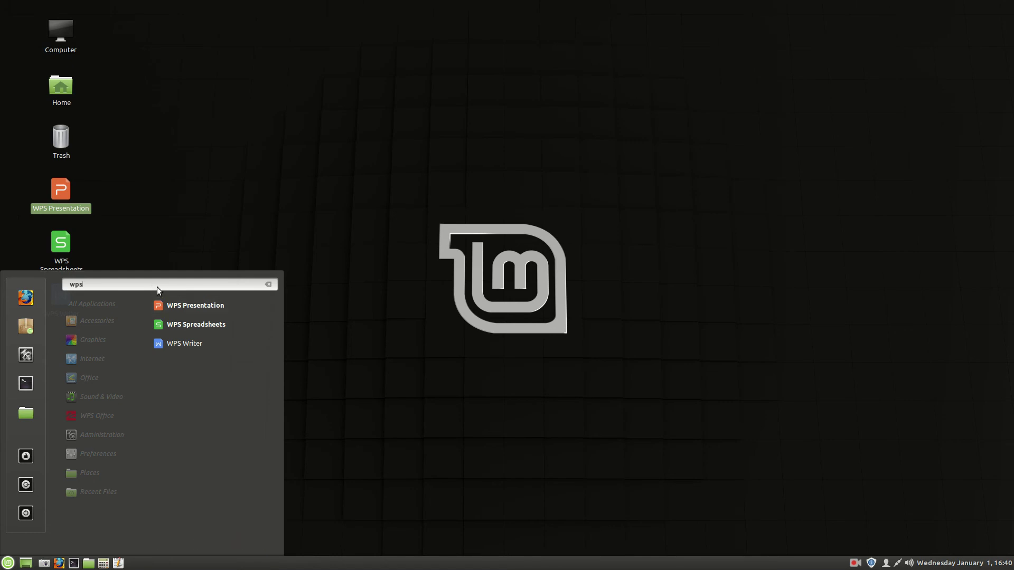
key("BackSpace")
key("BackSpace")
key("BackSpace")
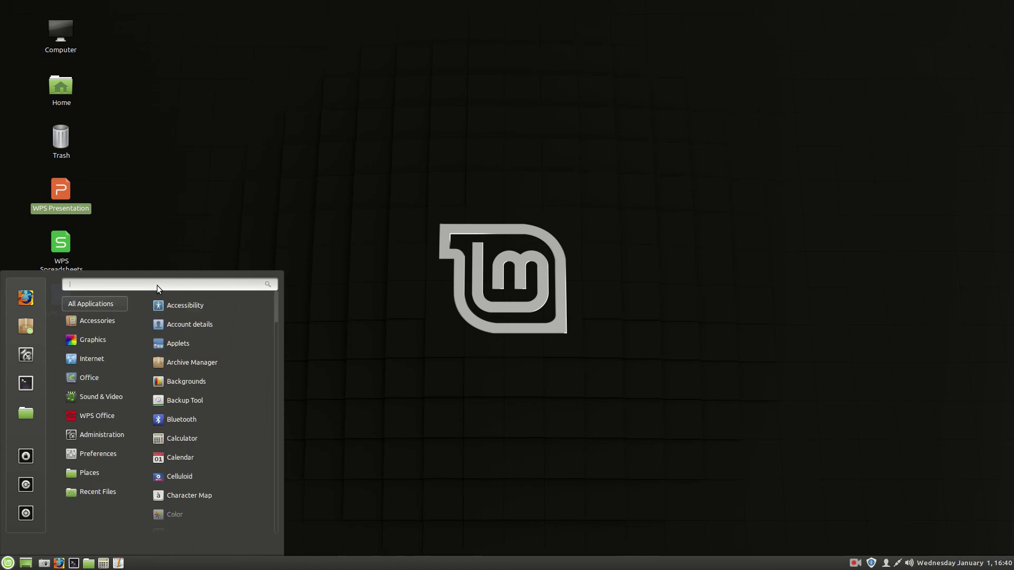
left_click(559, 368)
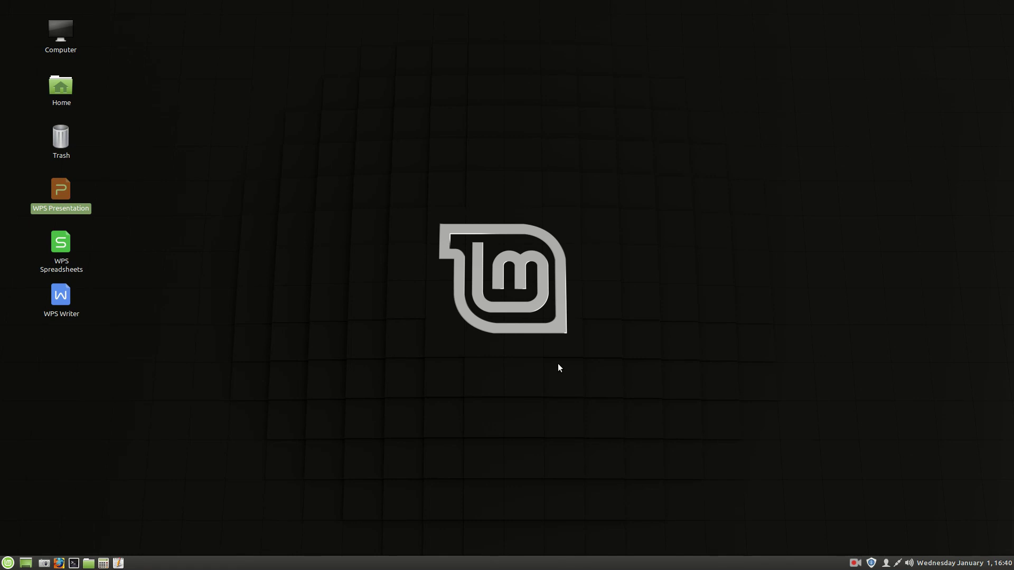